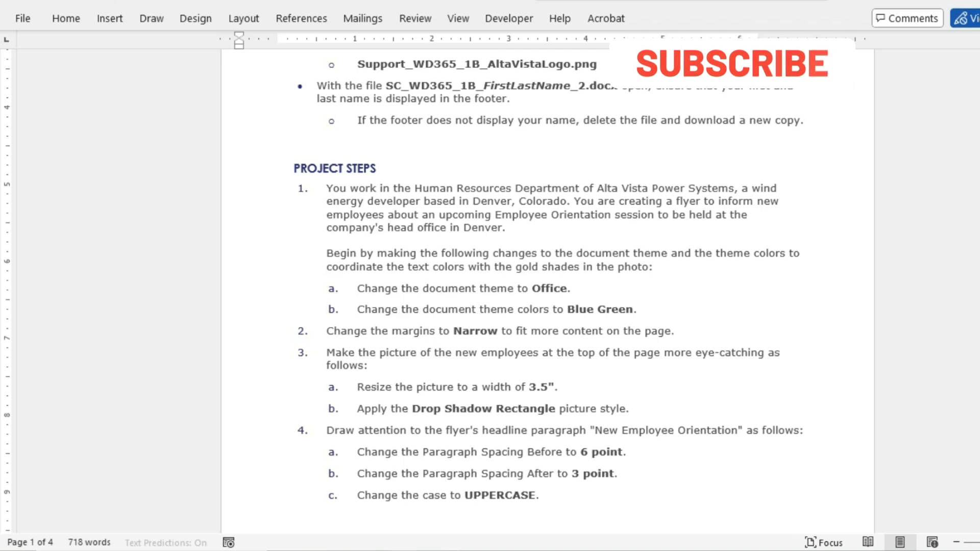
# Step: Switch to the flyer document and change its theme colors to Blue Green
pyautogui.moveTo(516, 550)
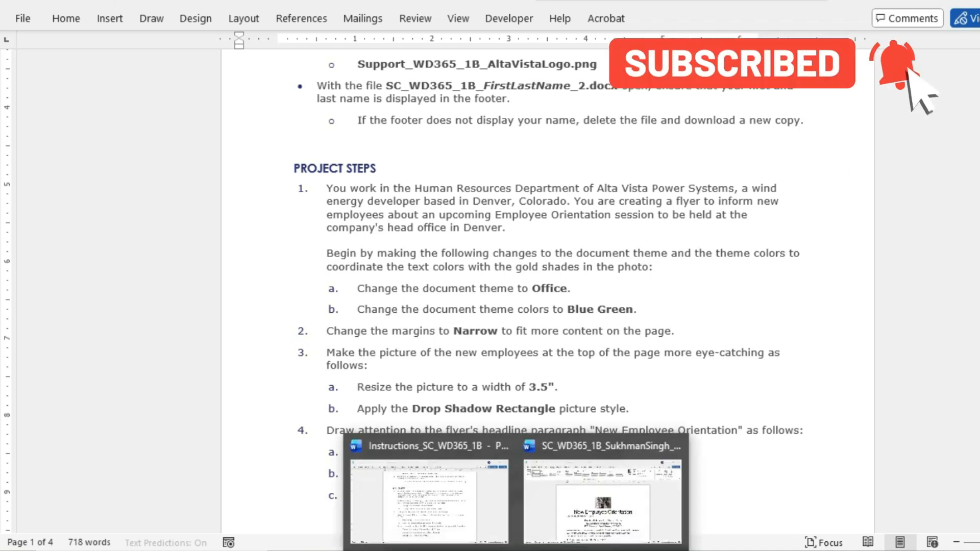
pyautogui.click(603, 498)
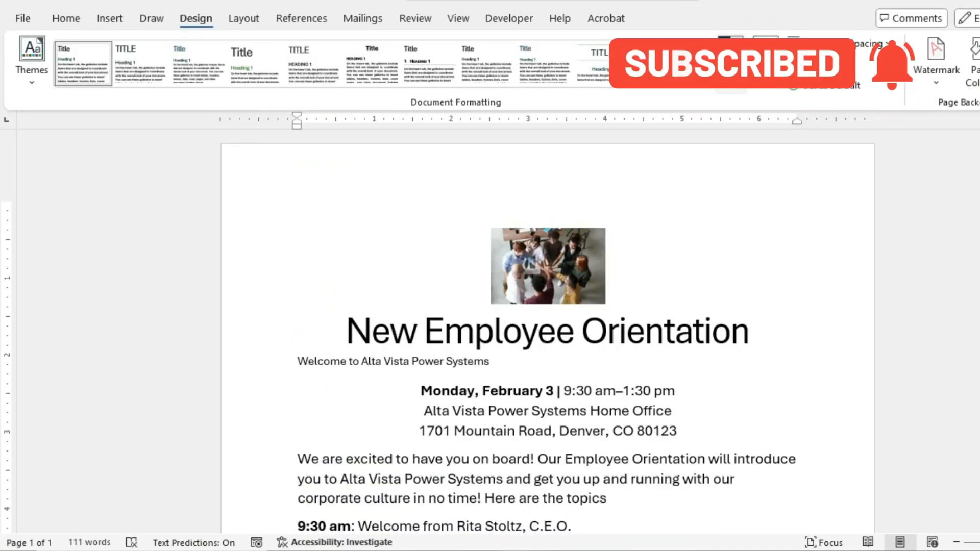
pyautogui.click(730, 61)
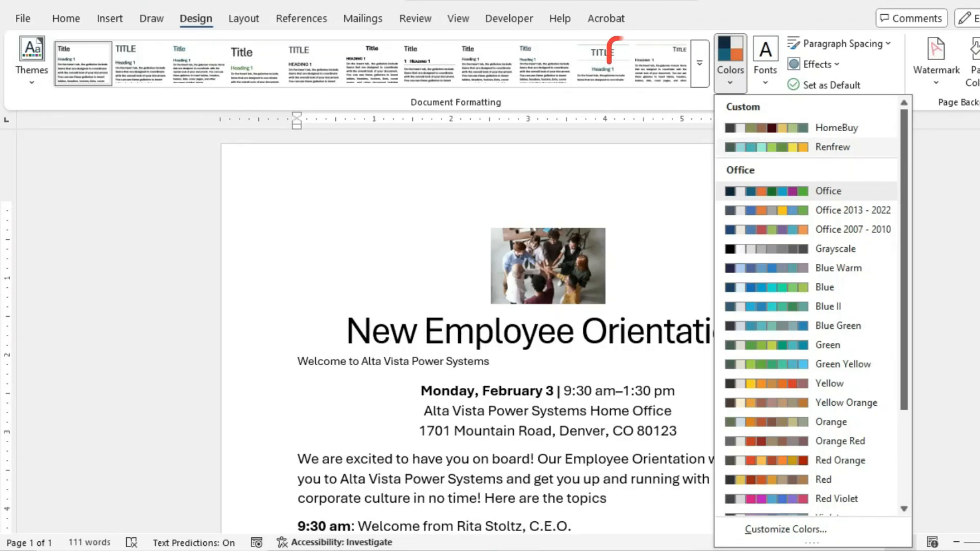
pyautogui.click(837, 326)
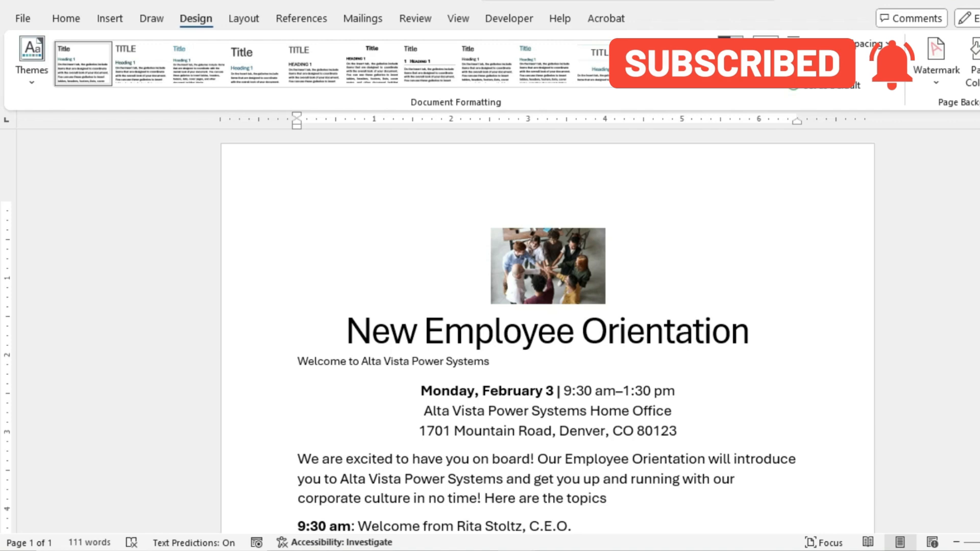
pyautogui.click(730, 62)
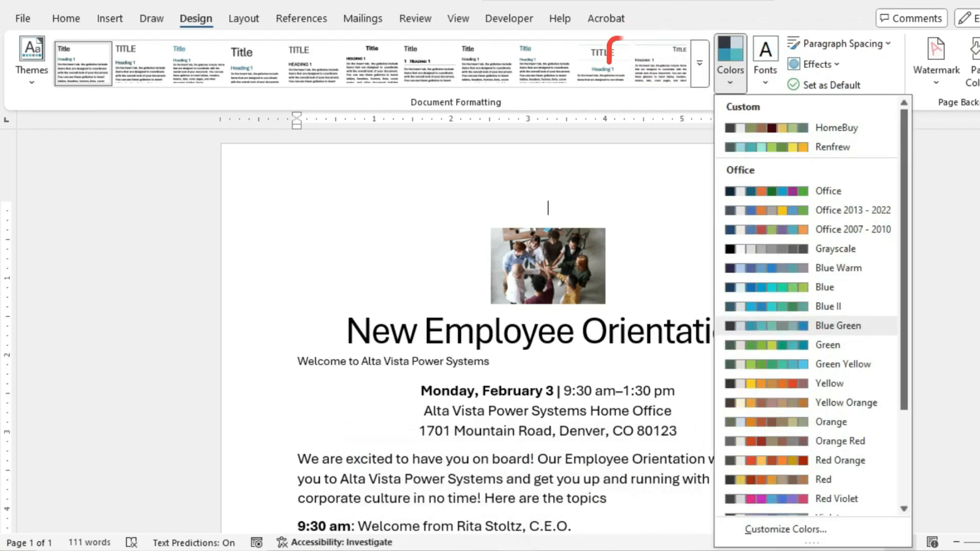
pyautogui.click(838, 326)
# Step: Check the project instructions, return to the flyer and change its page margins to Narrow
pyautogui.click(438, 494)
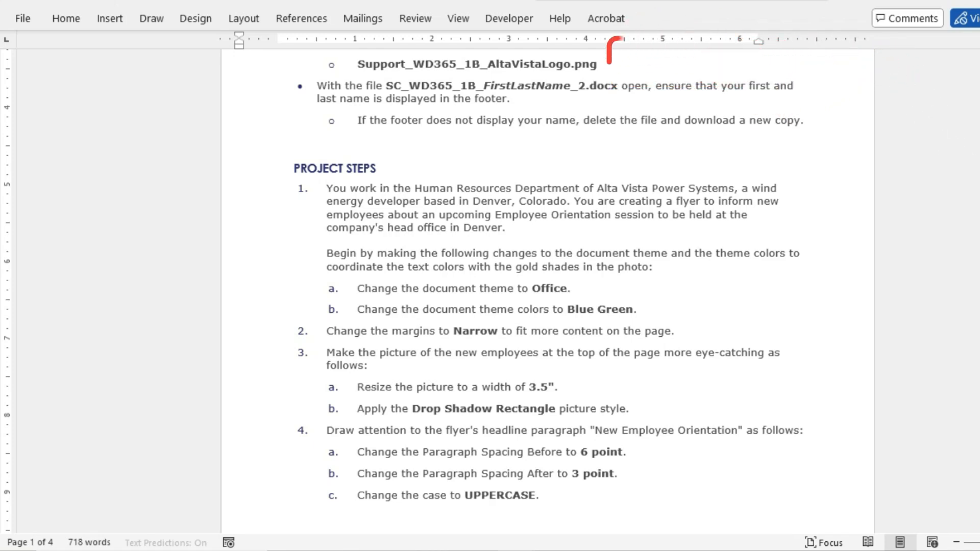
pyautogui.click(602, 497)
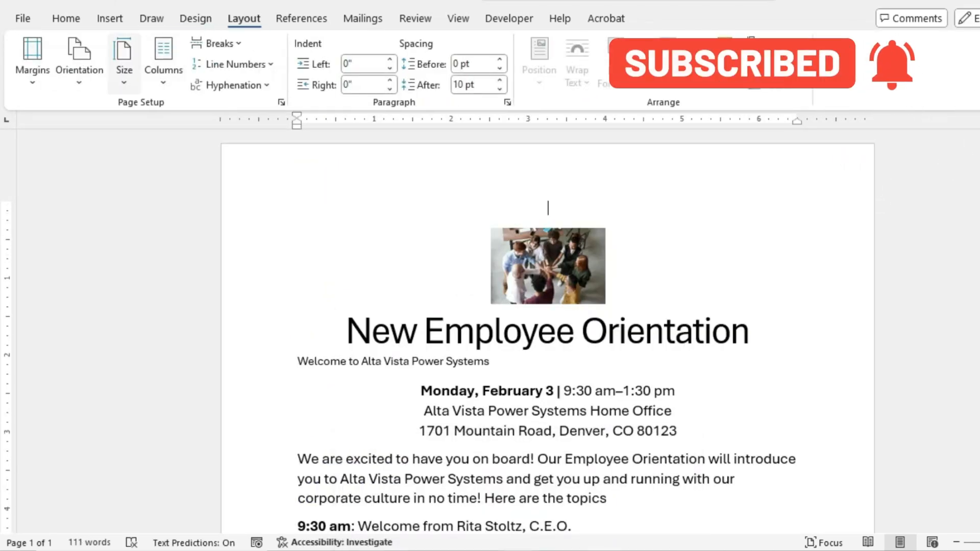
pyautogui.click(32, 59)
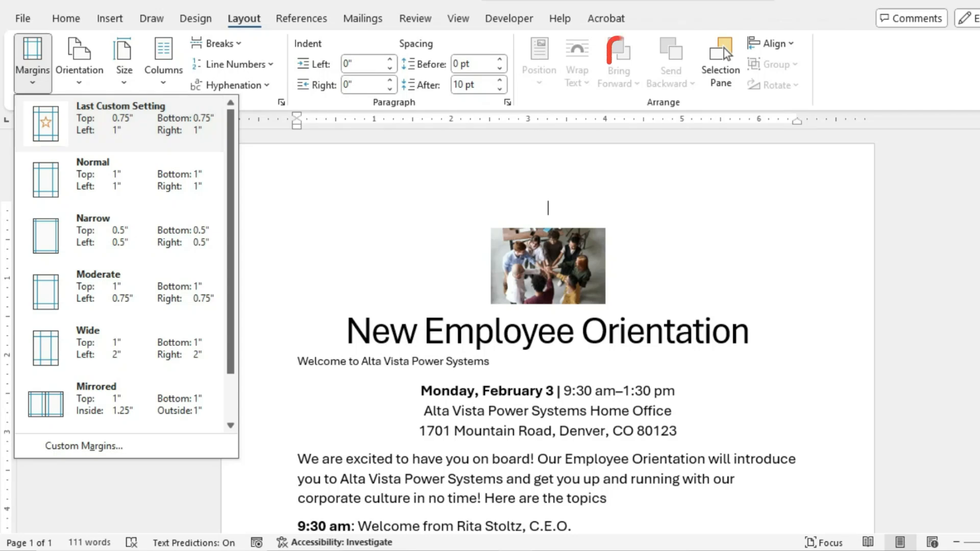
pyautogui.click(102, 235)
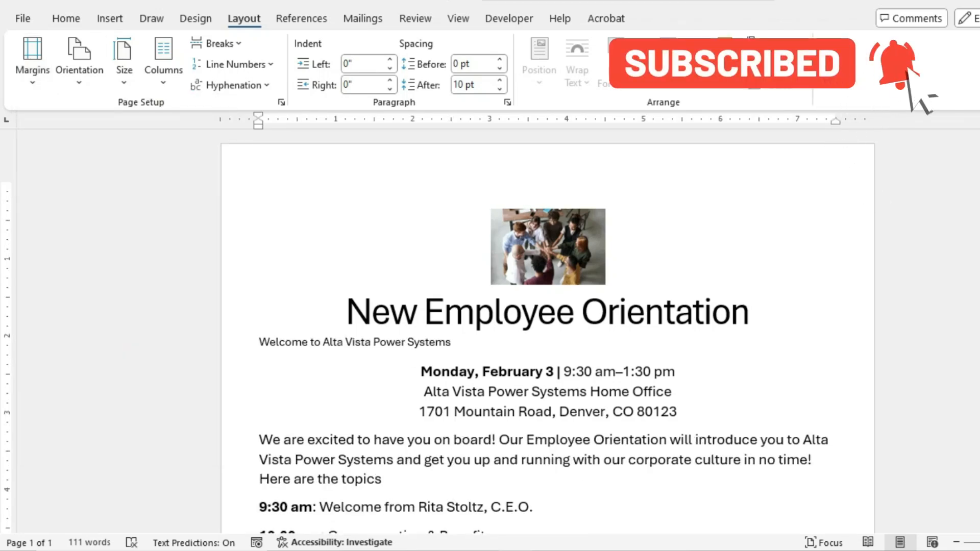
# Step: Check the picture size in the instructions and resize the flyer's new employees picture to a width of 3.5"
pyautogui.click(416, 490)
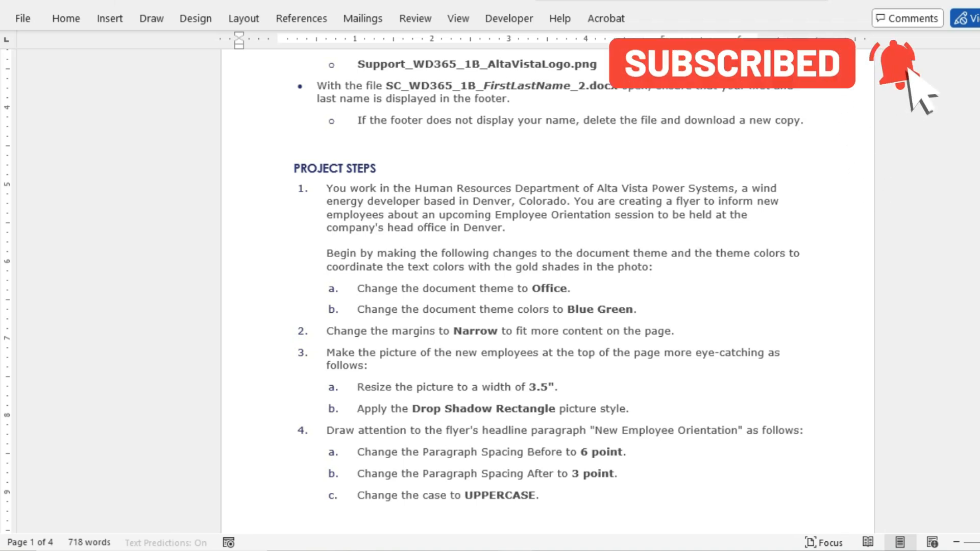
pyautogui.moveTo(516, 550)
pyautogui.click(602, 493)
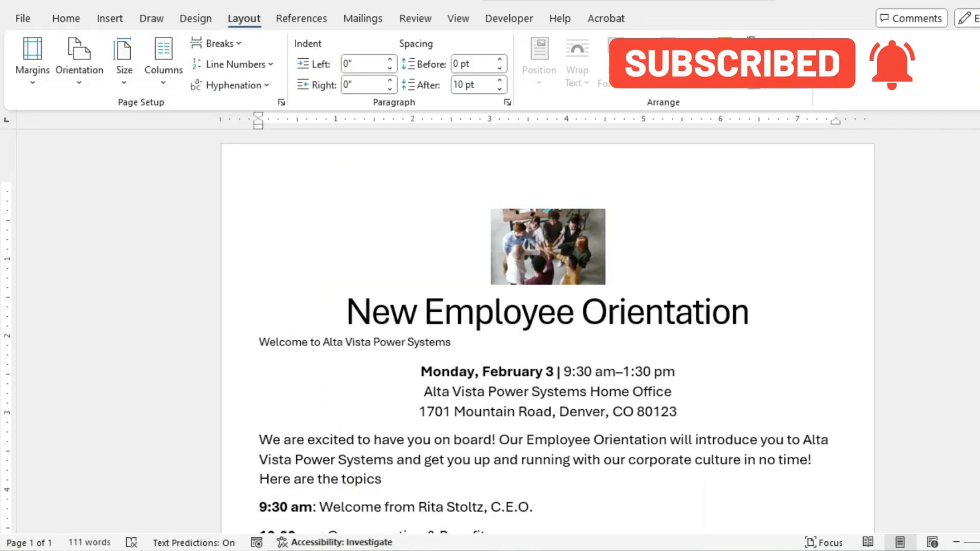
pyautogui.click(547, 225)
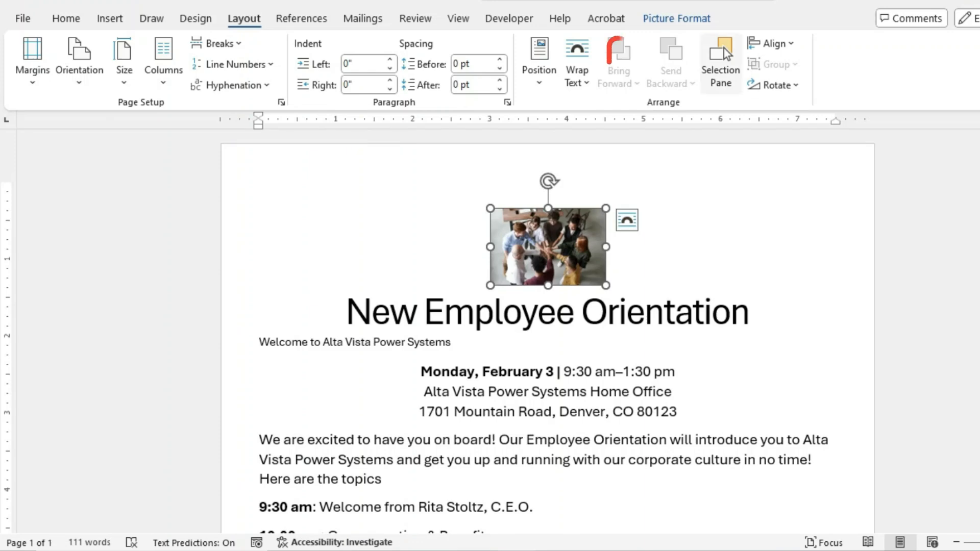
pyautogui.click(676, 19)
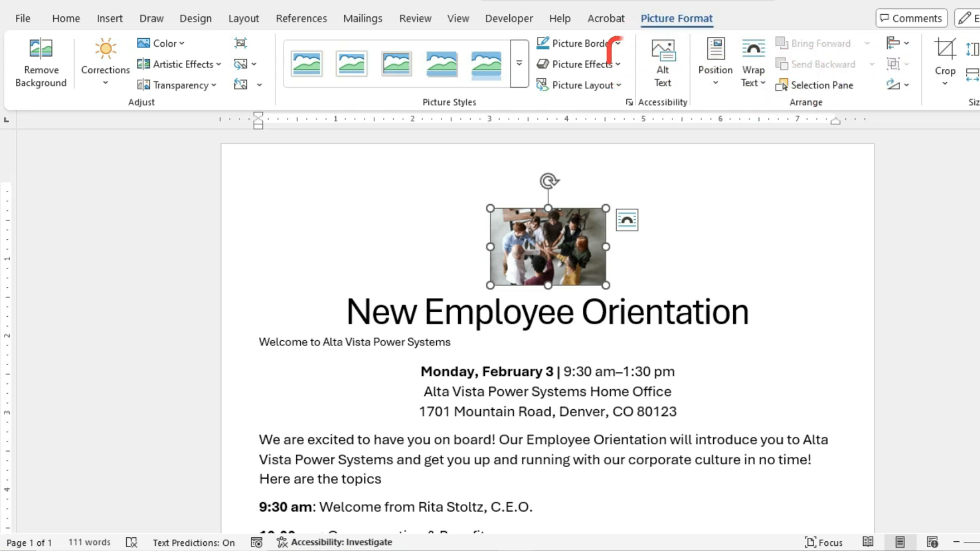
pyautogui.press('Return')
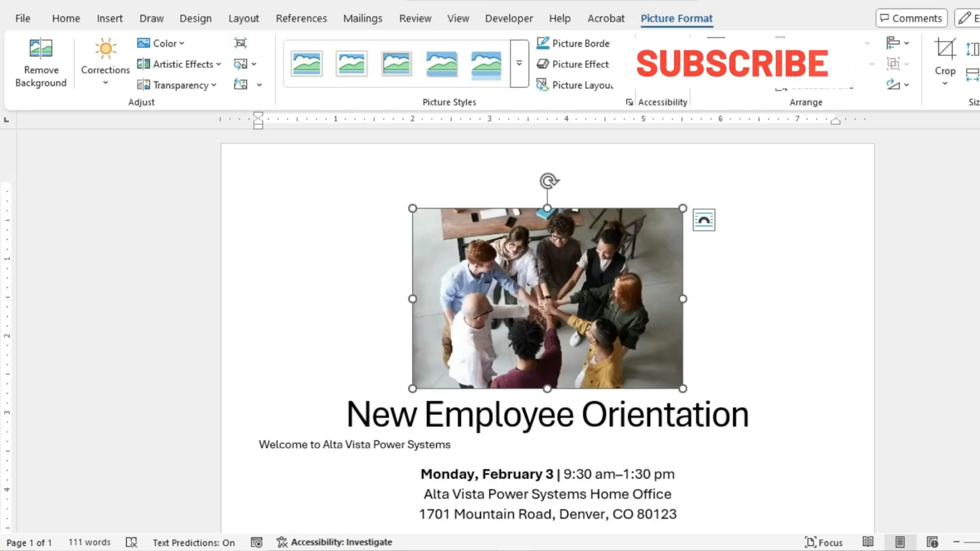
# Step: Check the required style in the instructions and apply the Drop Shadow Rectangle picture style to the flyer's photo
pyautogui.moveTo(519, 550)
pyautogui.click(434, 503)
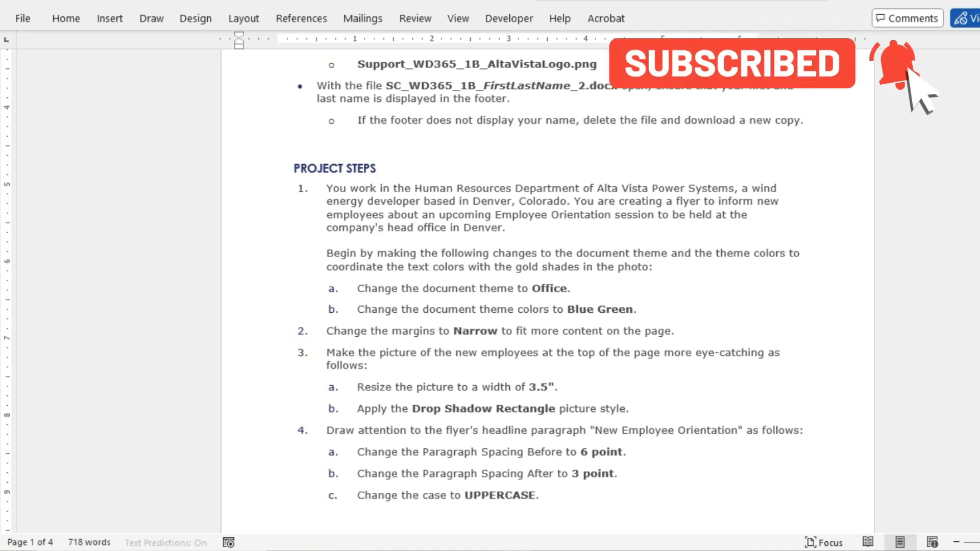
pyautogui.moveTo(516, 550)
pyautogui.click(602, 503)
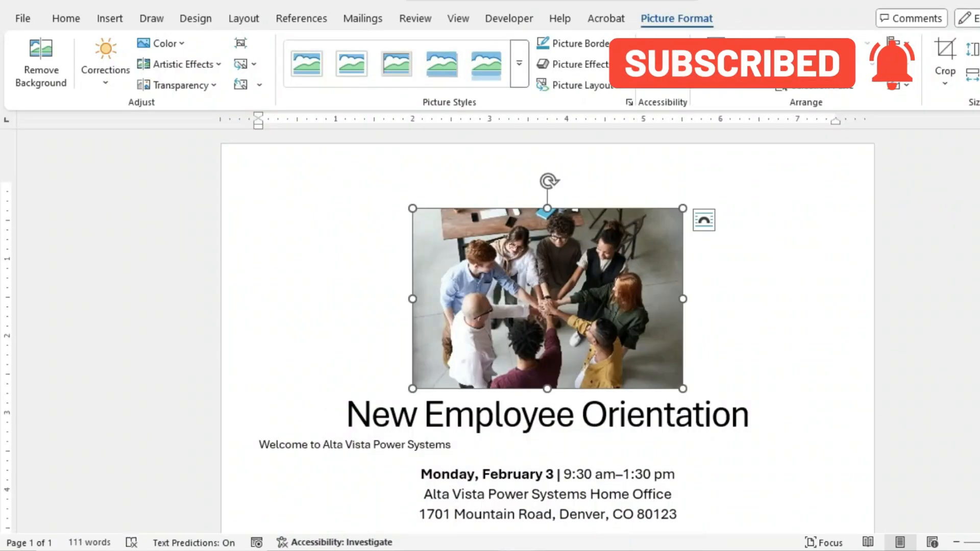
pyautogui.click(519, 64)
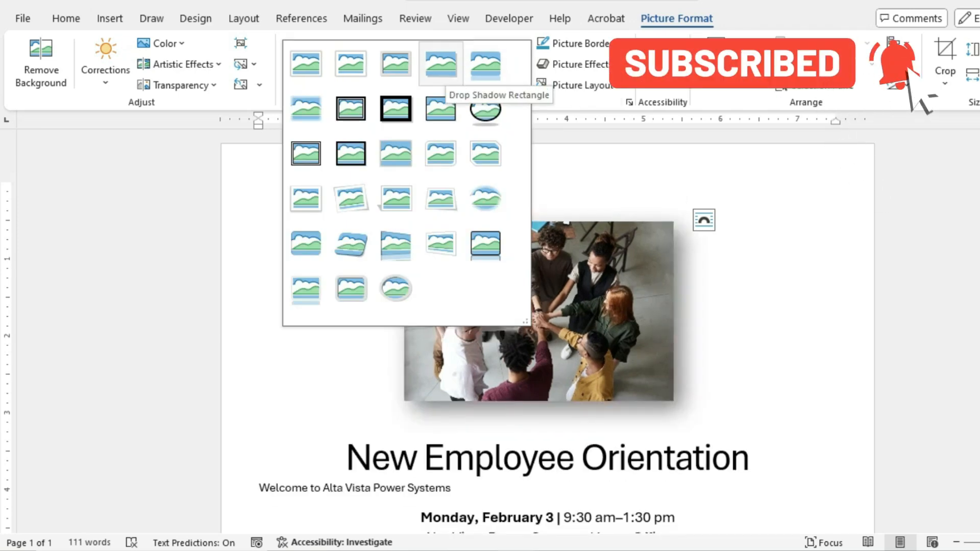
pyautogui.click(441, 63)
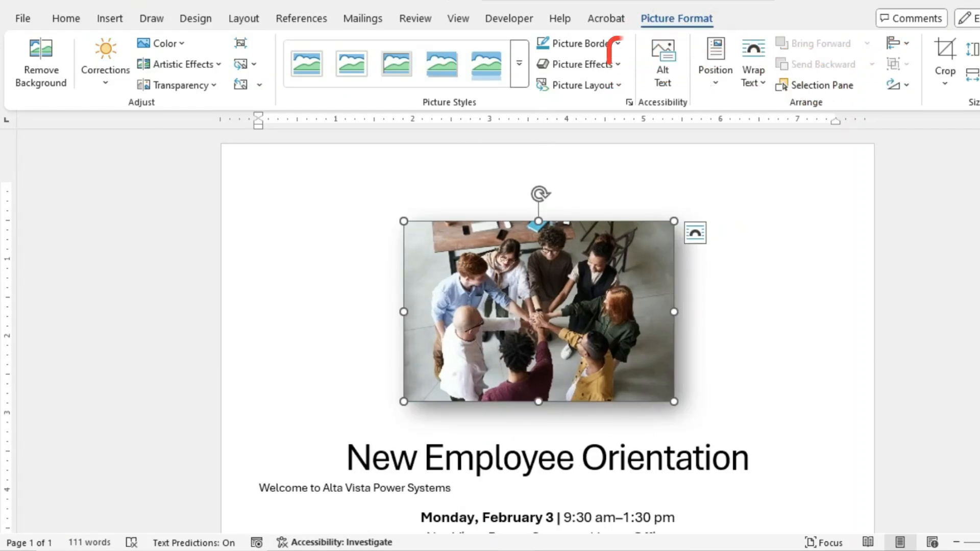
# Step: Review the headline paragraph requirements in the instructions document and return to the "New Employee Orientation" headline in the flyer
pyautogui.moveTo(517, 549)
pyautogui.click(432, 498)
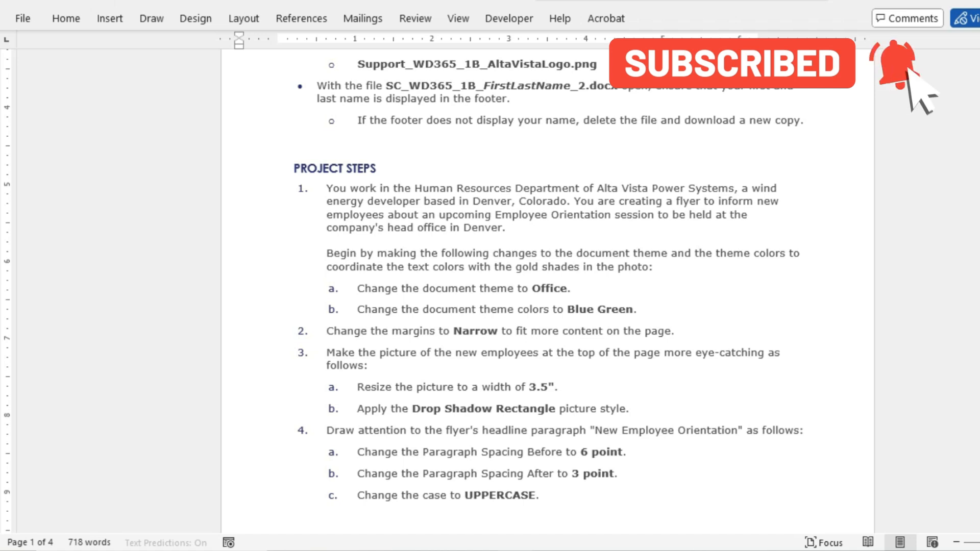
pyautogui.scroll(-1, 547, 291)
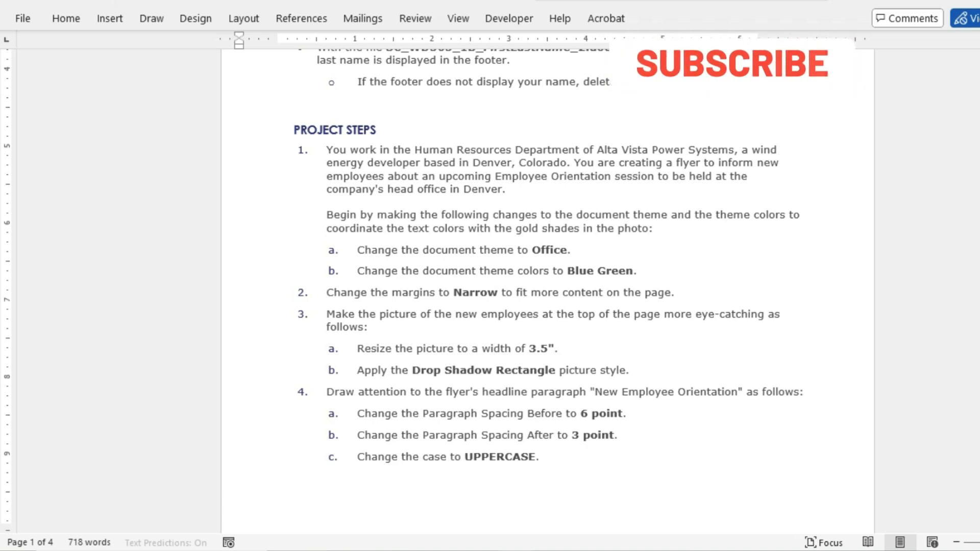
pyautogui.moveTo(516, 550)
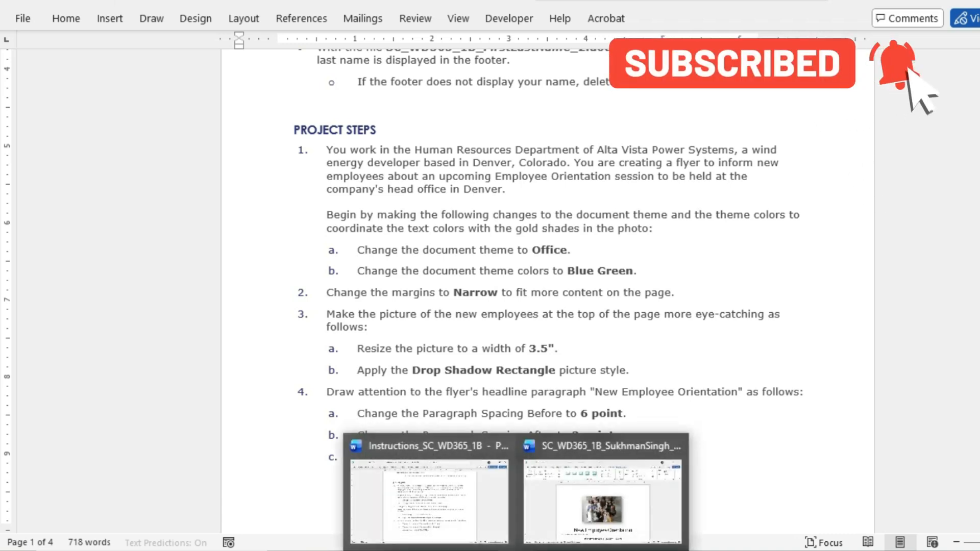
pyautogui.click(602, 500)
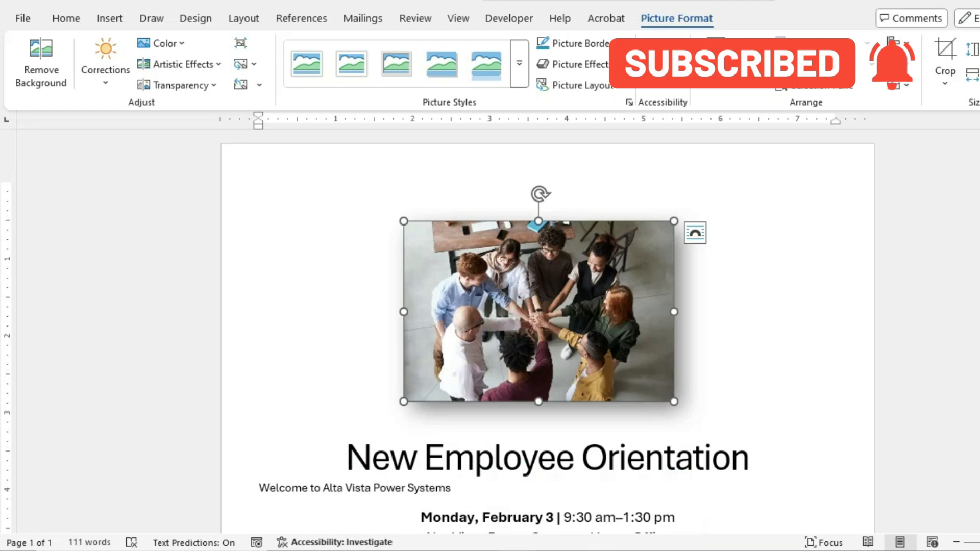
pyautogui.scroll(-5, 548, 332)
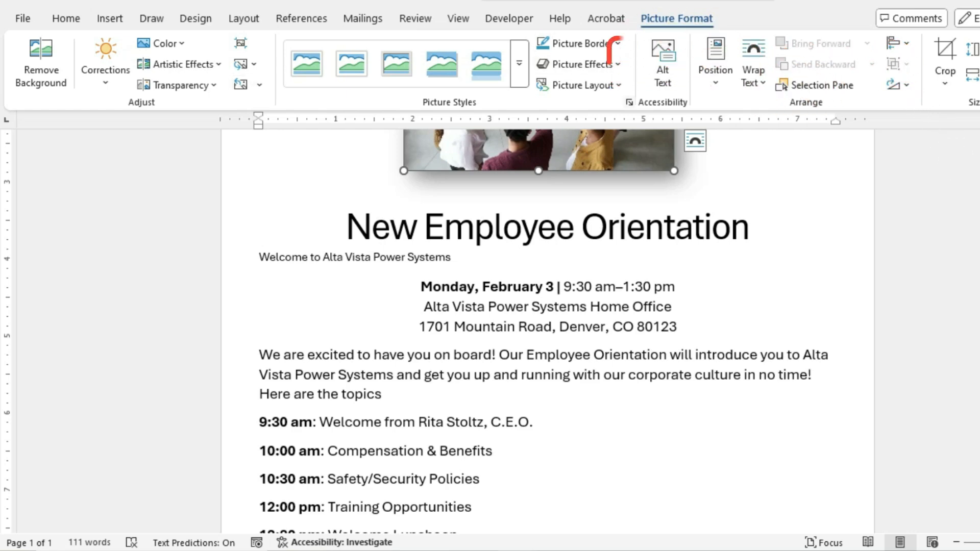
pyautogui.click(629, 102)
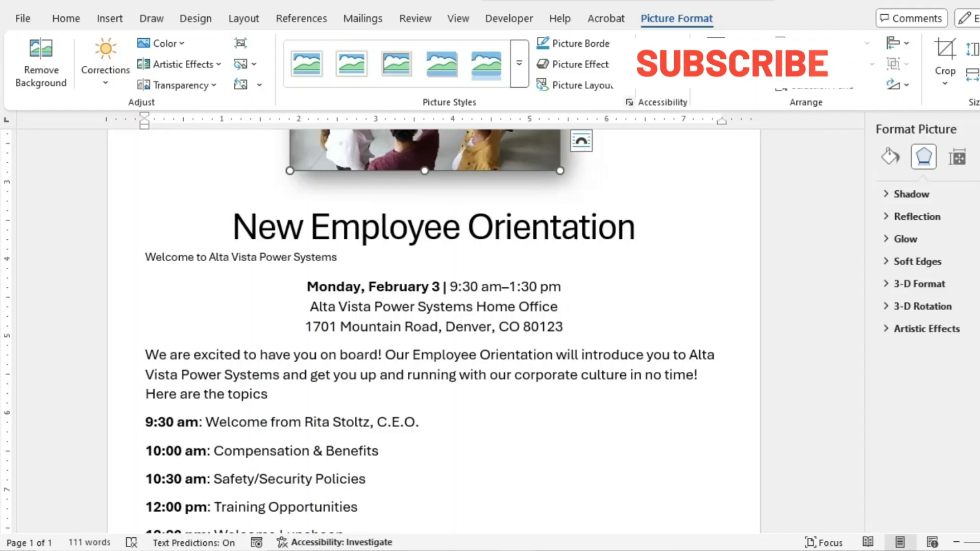
pyautogui.click(979, 130)
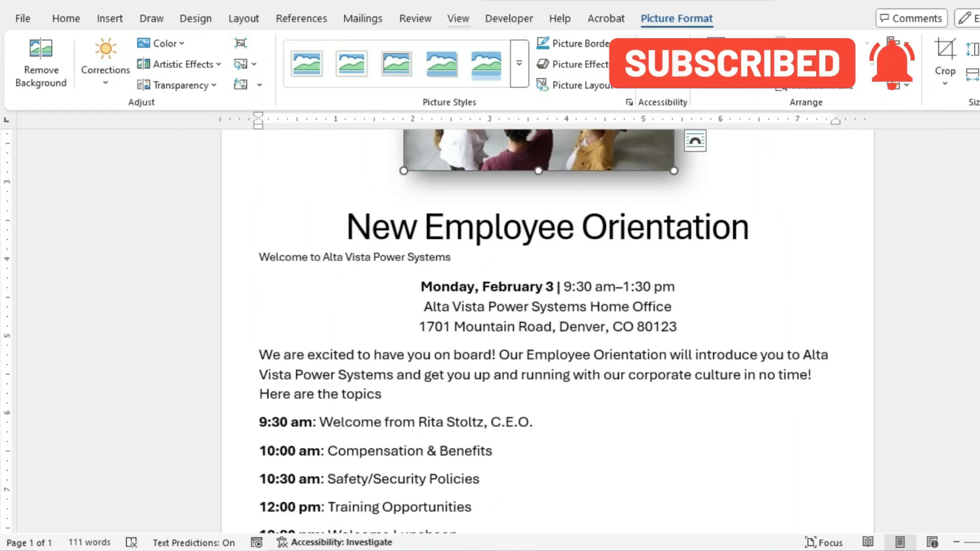
pyautogui.click(458, 19)
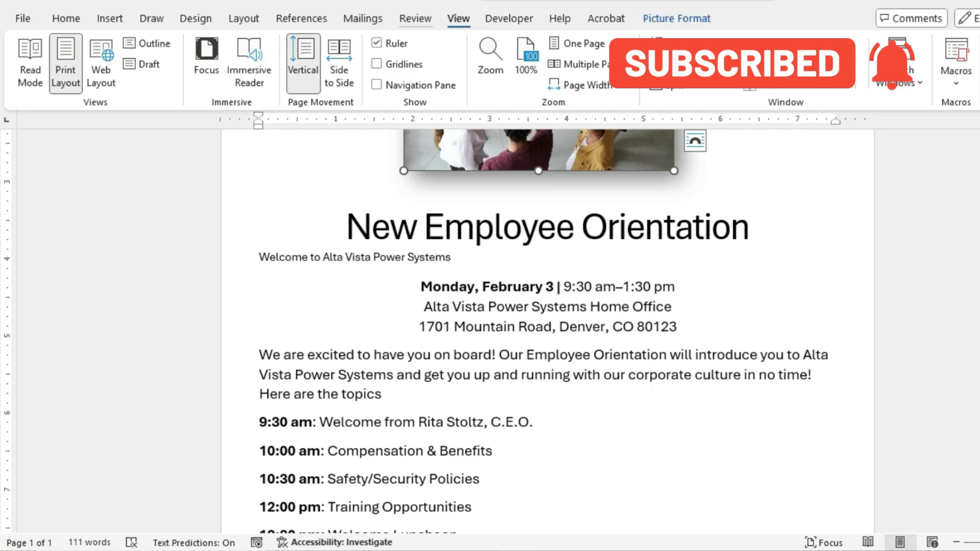
# Step: Set the spacing of the paragraph holding the photo to 6 pt before and 3 pt after
pyautogui.click(244, 19)
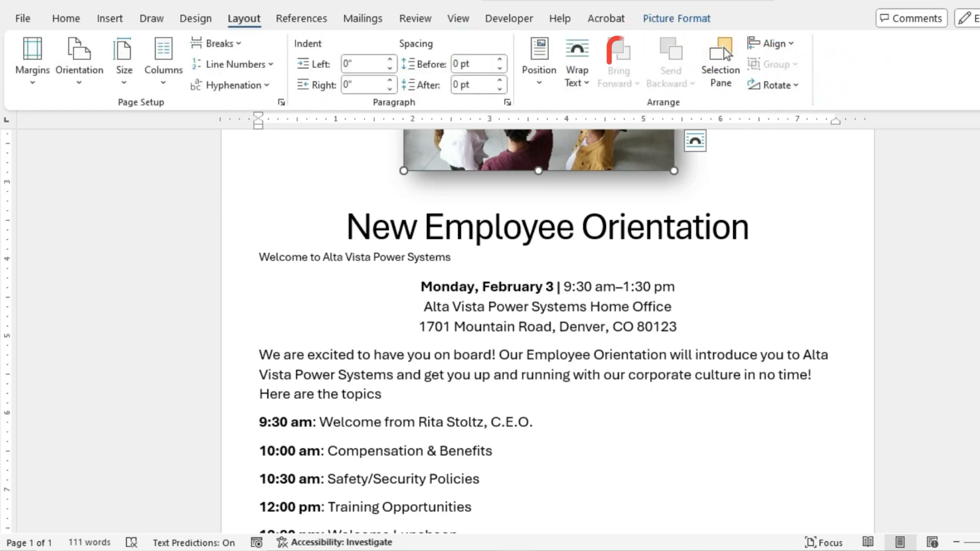
pyautogui.click(508, 102)
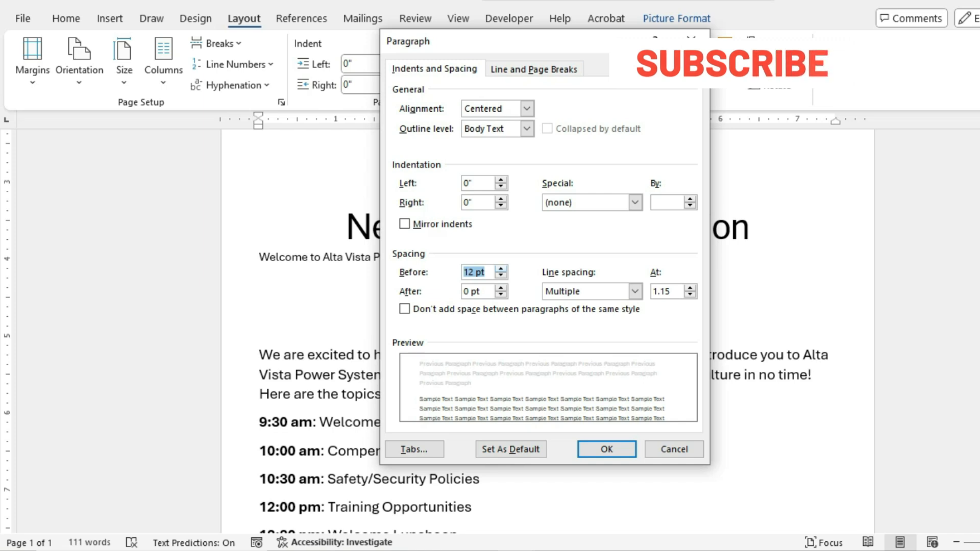
pyautogui.press('Down')
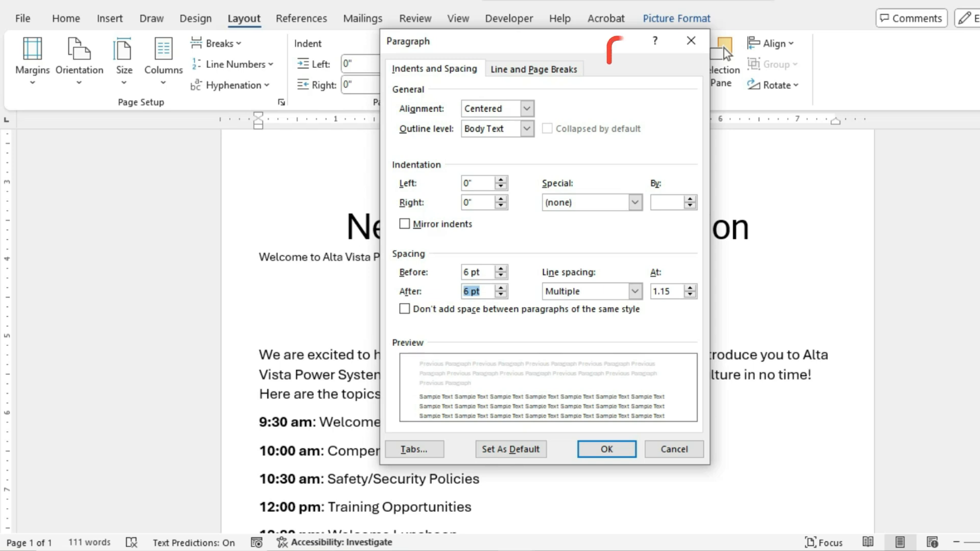
pyautogui.write('3')
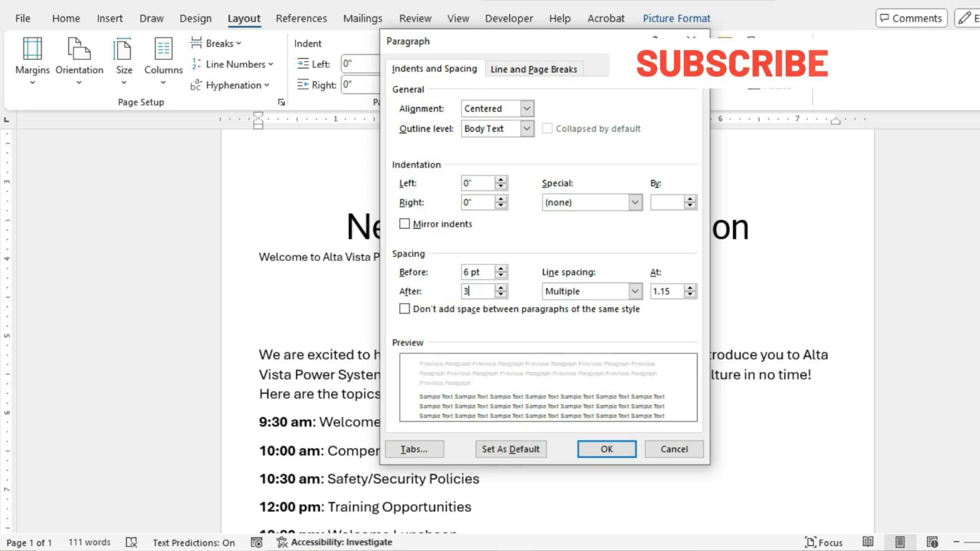
pyautogui.click(481, 272)
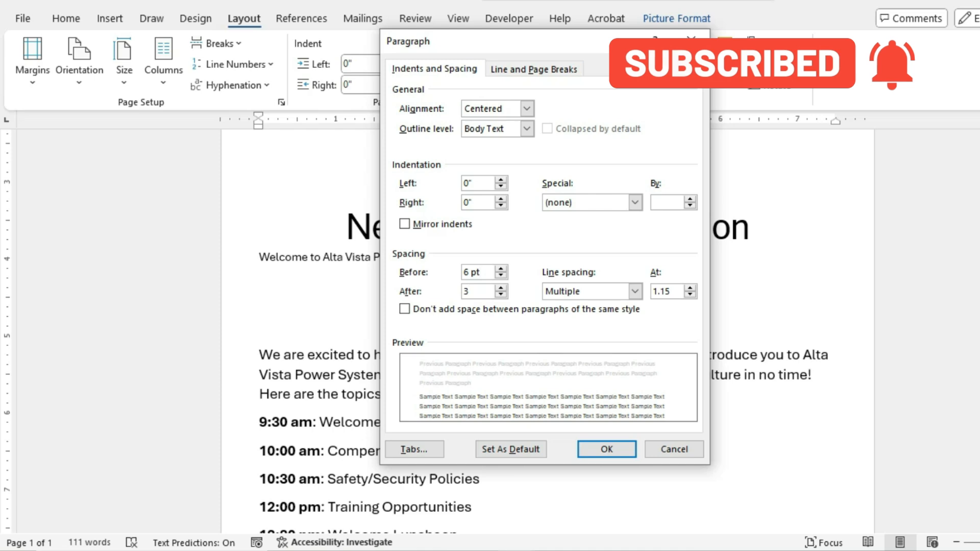
# Step: Recheck the headline spacing requirements in the instructions document and return to the flyer's paragraph settings
pyautogui.click(515, 550)
pyautogui.moveTo(429, 502)
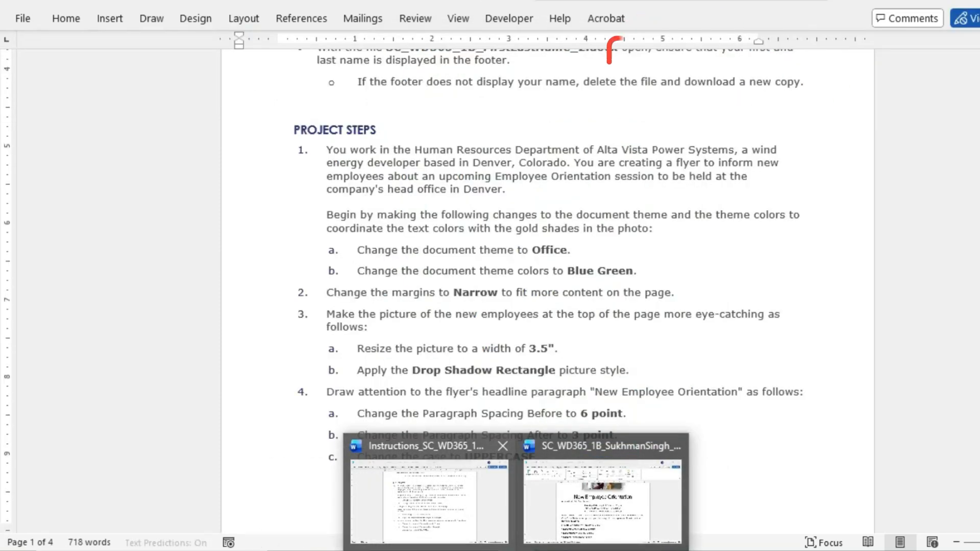
pyautogui.click(587, 495)
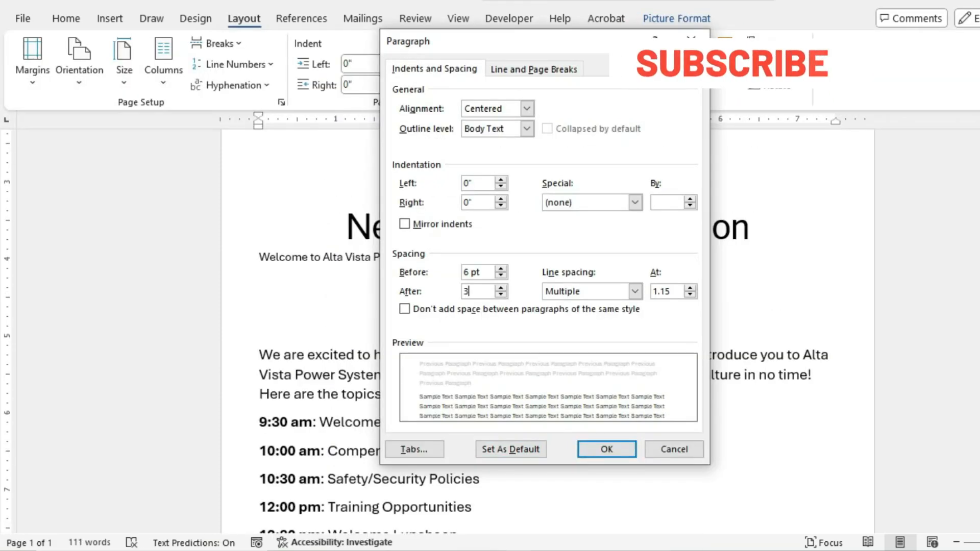
pyautogui.moveTo(515, 550)
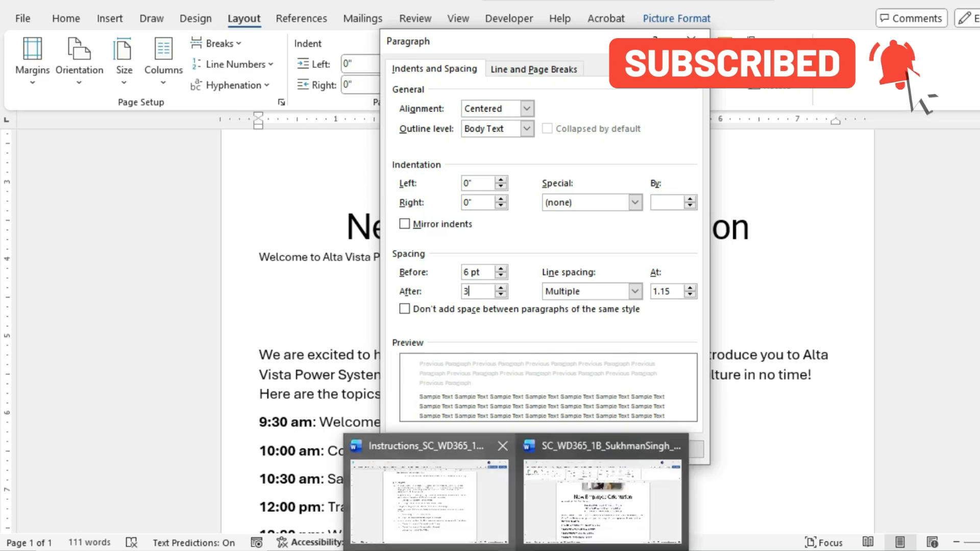
pyautogui.moveTo(430, 503)
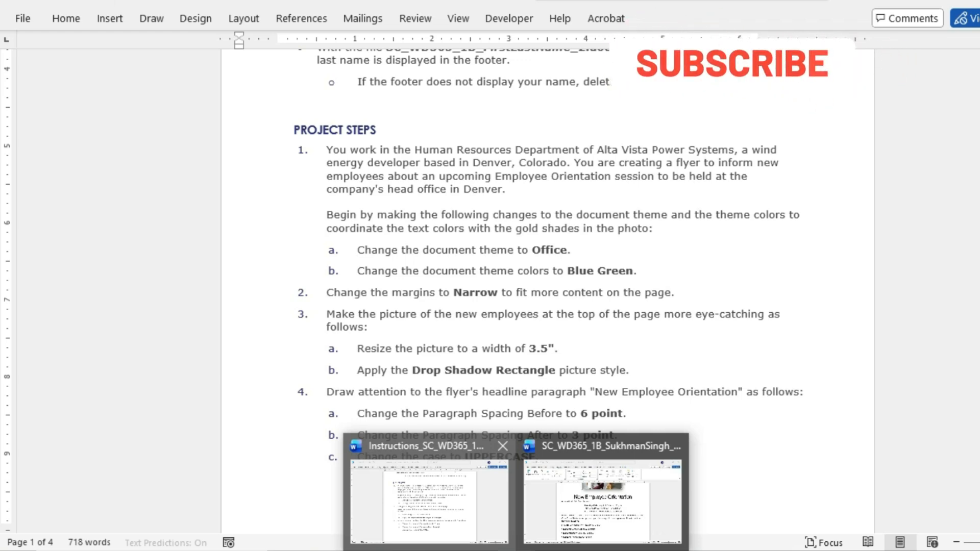
pyautogui.moveTo(602, 498)
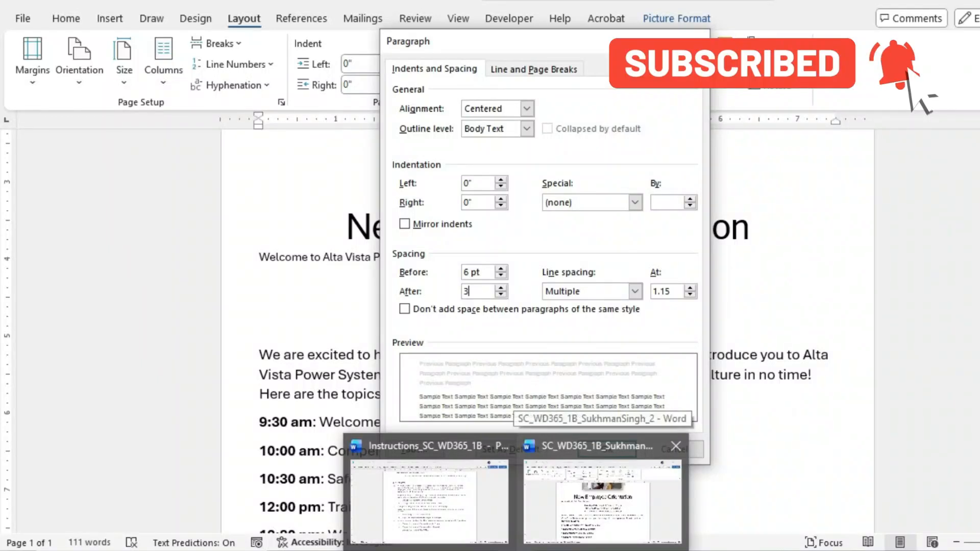
pyautogui.click(602, 498)
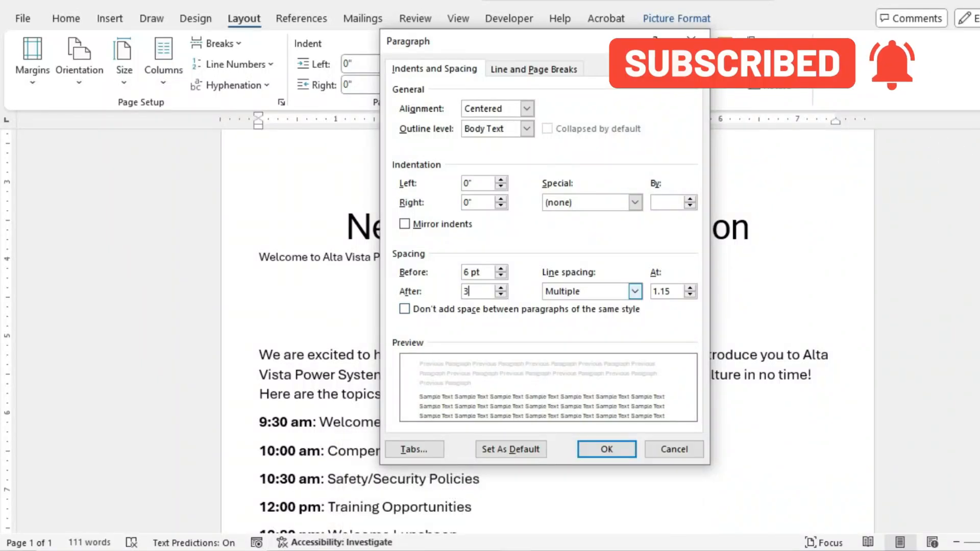
# Step: Review the line spacing and the Line and Page Breaks options, and apply the paragraph settings to the photo's paragraph
pyautogui.click(635, 291)
pyautogui.click(635, 292)
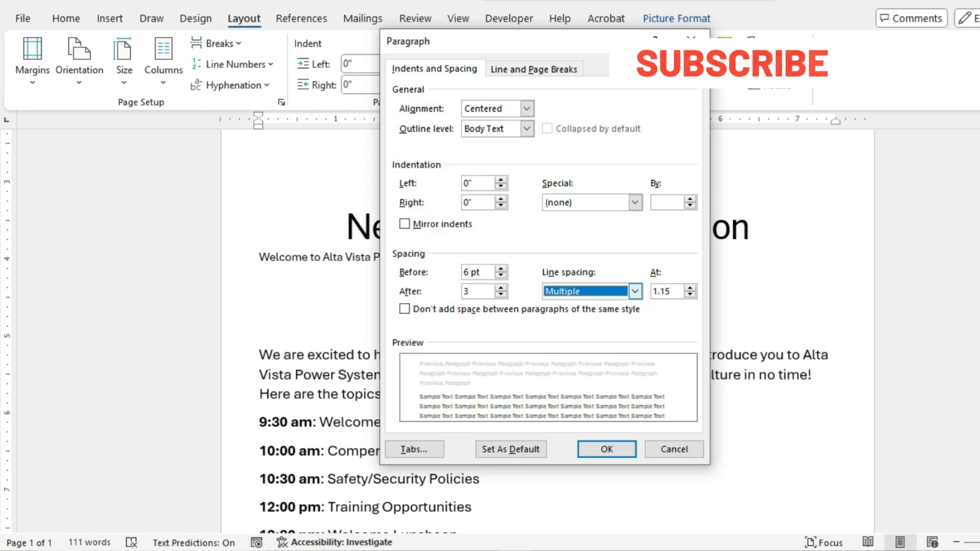
pyautogui.hotkey('ctrl', 'Tab')
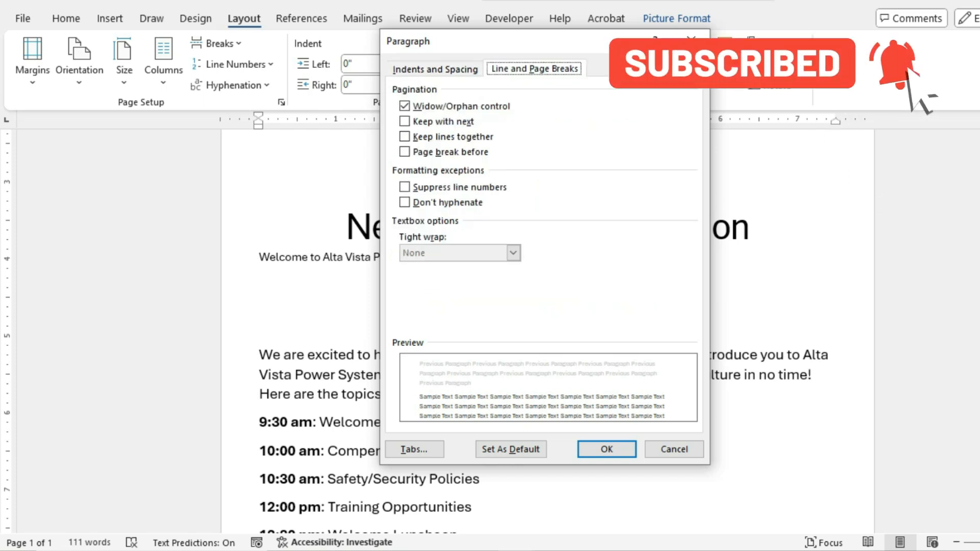
pyautogui.hotkey('ctrl', 'shift', 'Tab')
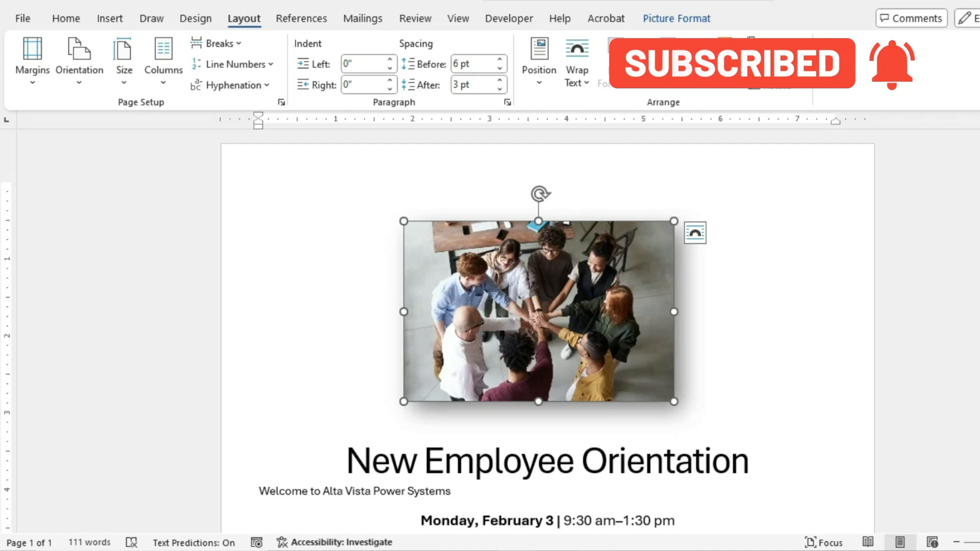
# Step: Check the "New Employee Orientation" headline's paragraph settings and undo the spacing change on the photo's paragraph
pyautogui.click(347, 461)
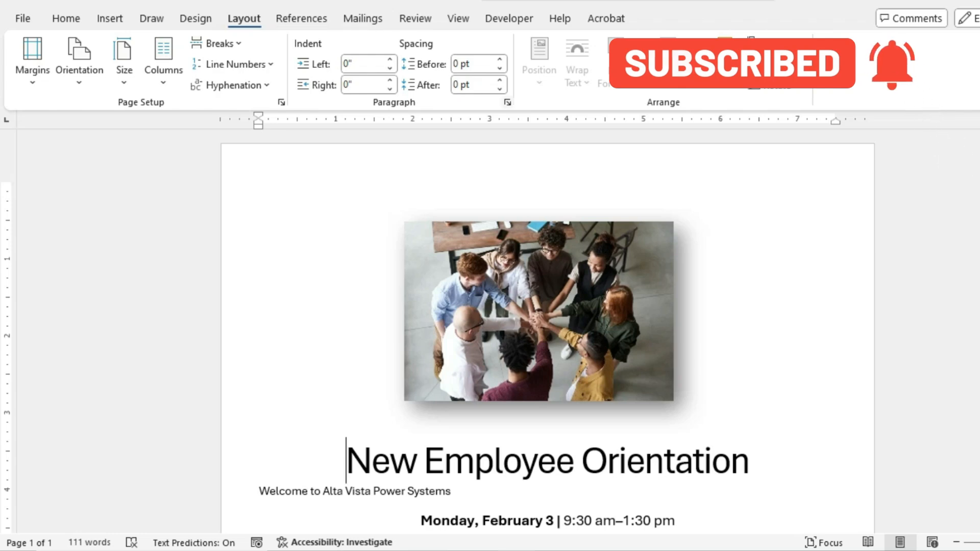
pyautogui.click(507, 102)
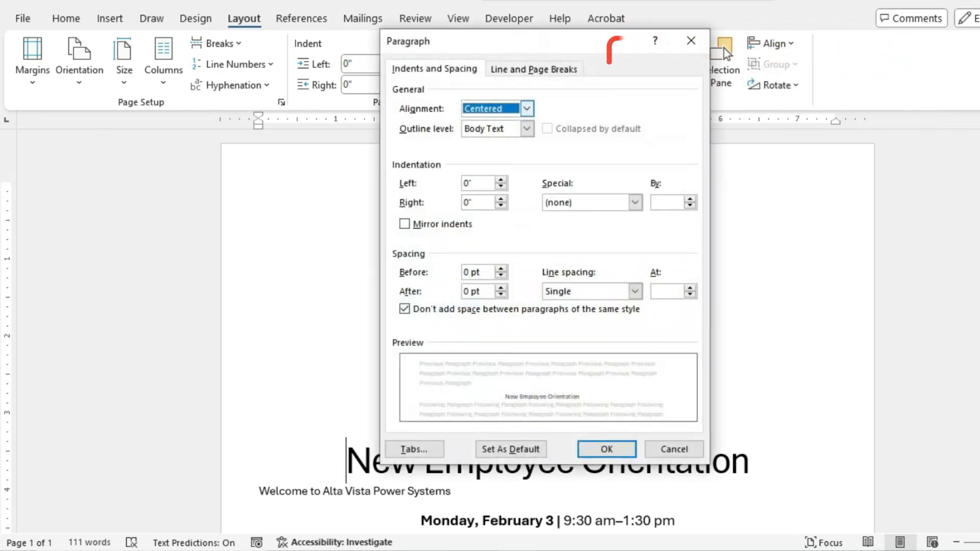
pyautogui.click(691, 41)
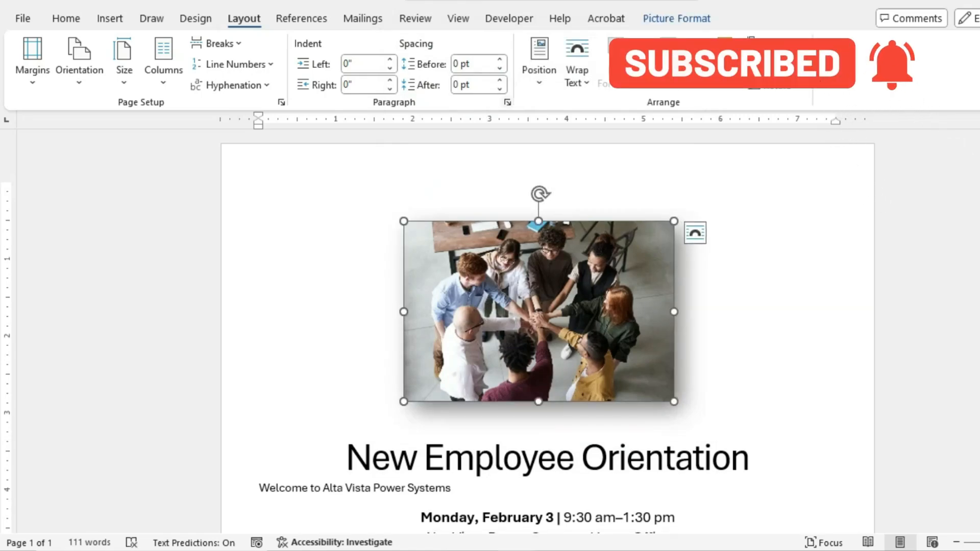
# Step: Inspect the paragraph settings with the photo selected and with the cursor in the photo's paragraph, leaving without changes
pyautogui.click(508, 103)
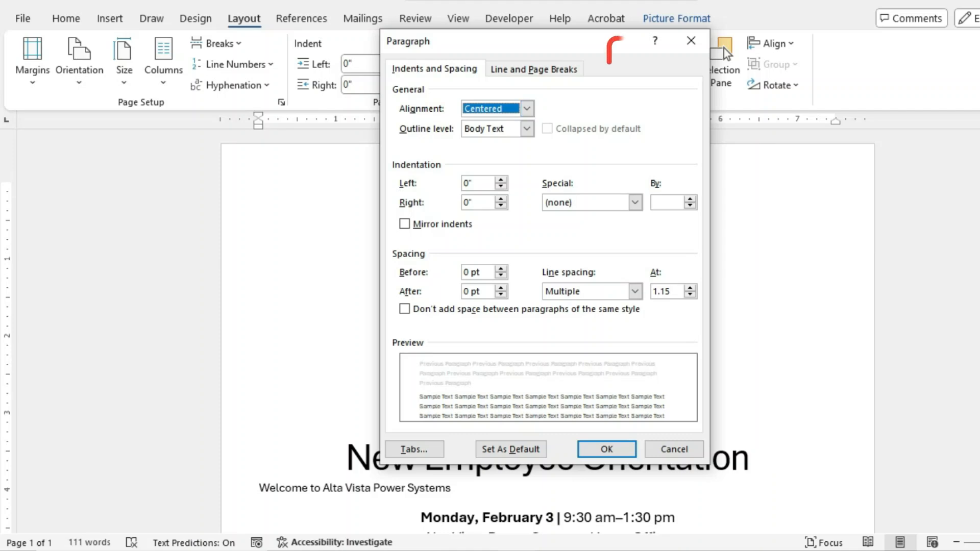
pyautogui.click(691, 41)
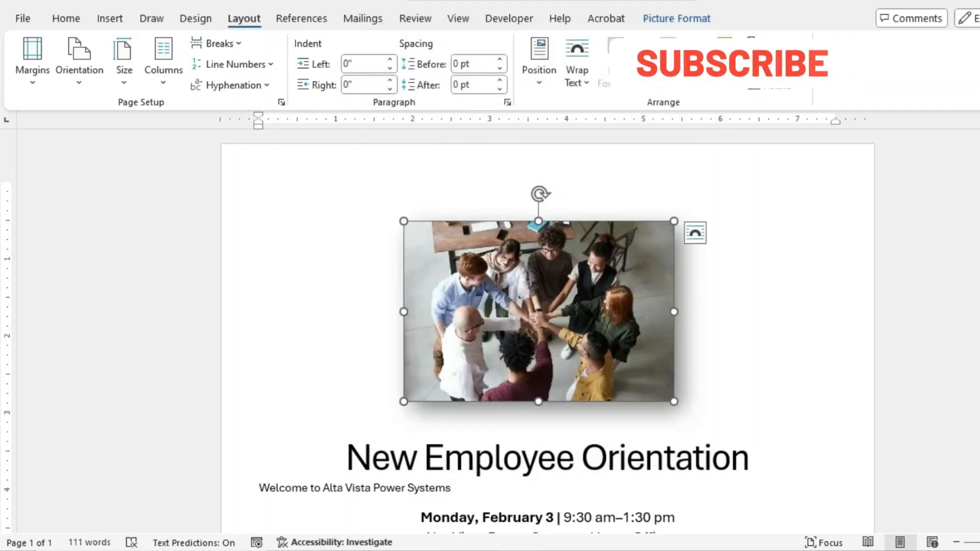
pyautogui.click(394, 425)
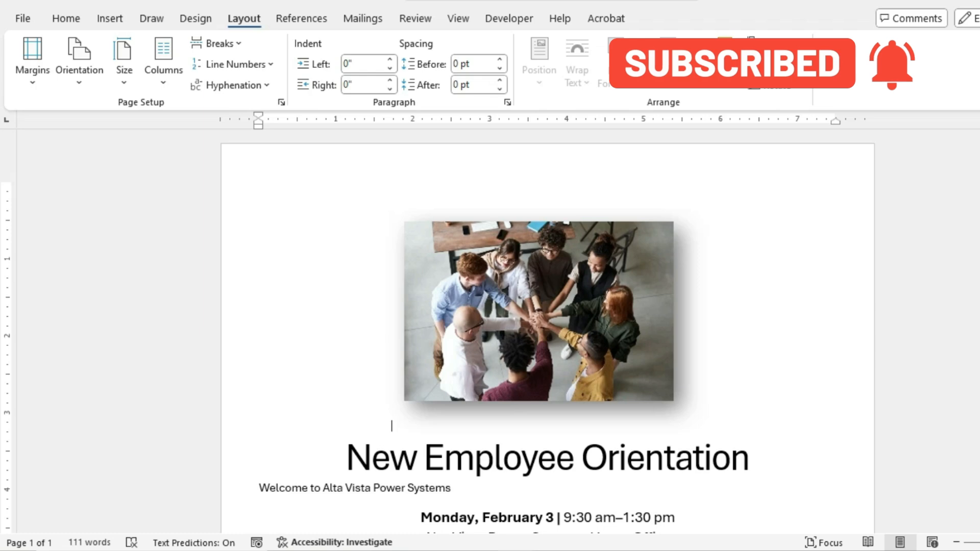
pyautogui.click(507, 102)
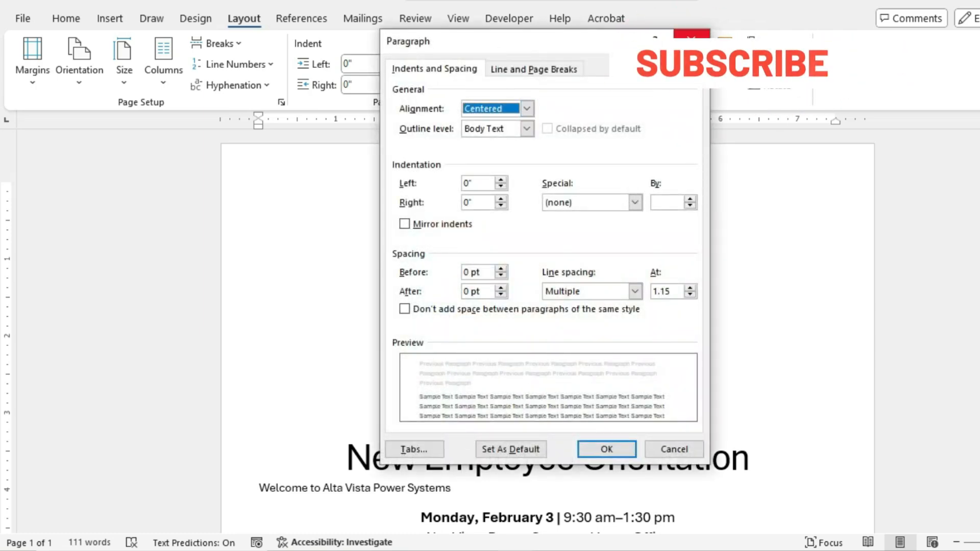
pyautogui.click(697, 41)
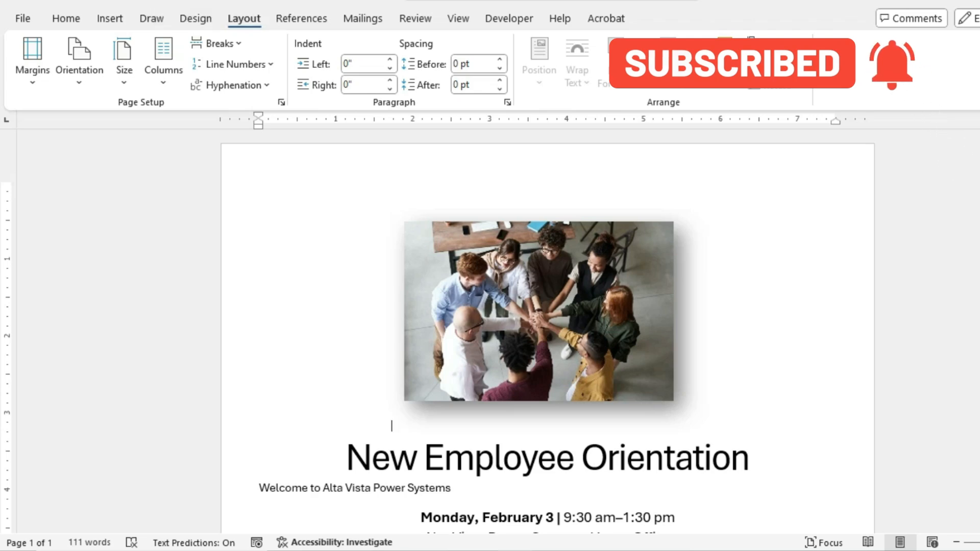
# Step: Undo the photo's picture style and, after rechecking the instructions document, reapply Drop Shadow Rectangle
pyautogui.hotkey('ctrl', 'z')
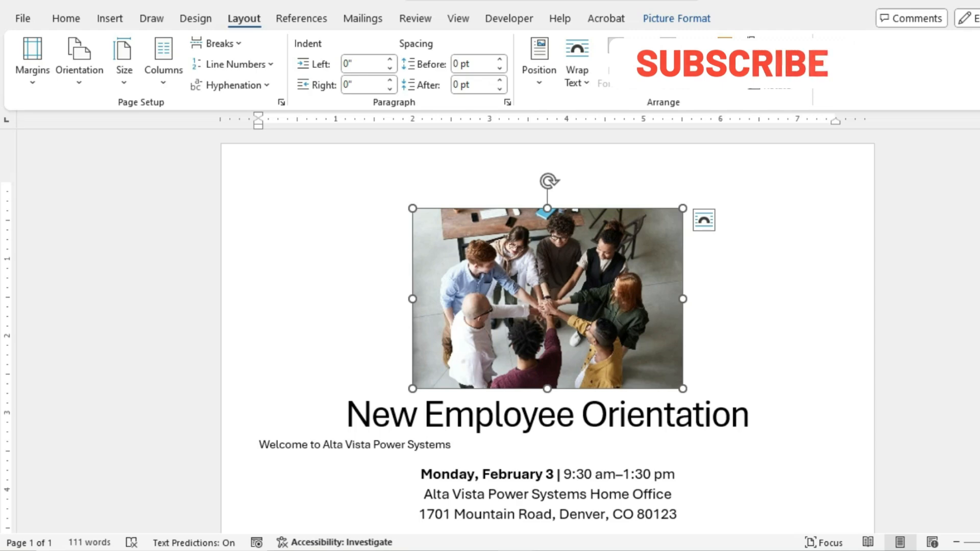
pyautogui.moveTo(516, 550)
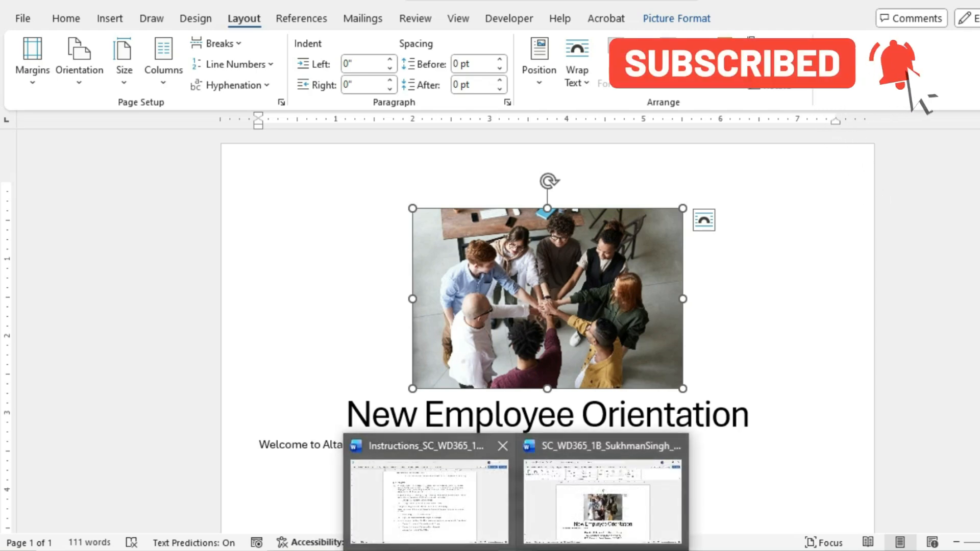
pyautogui.click(429, 500)
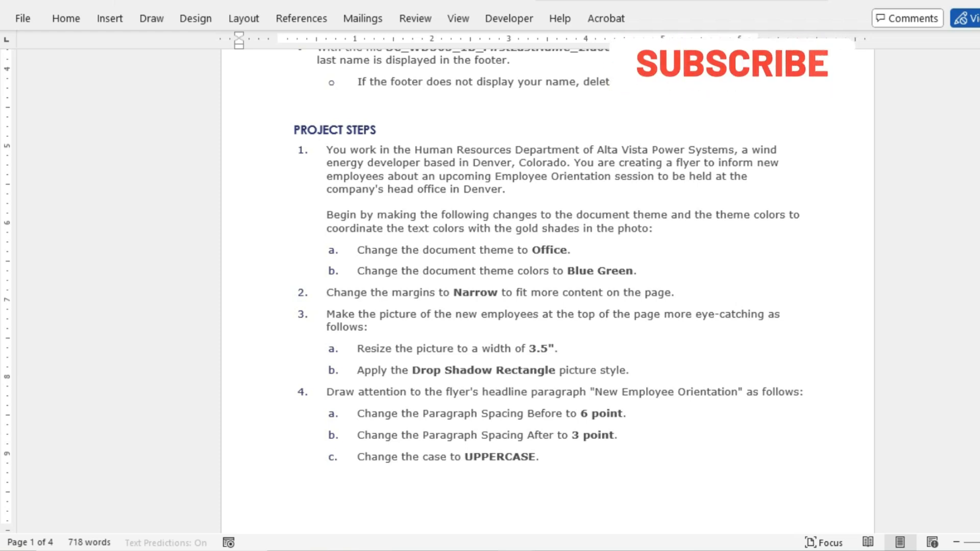
pyautogui.moveTo(515, 550)
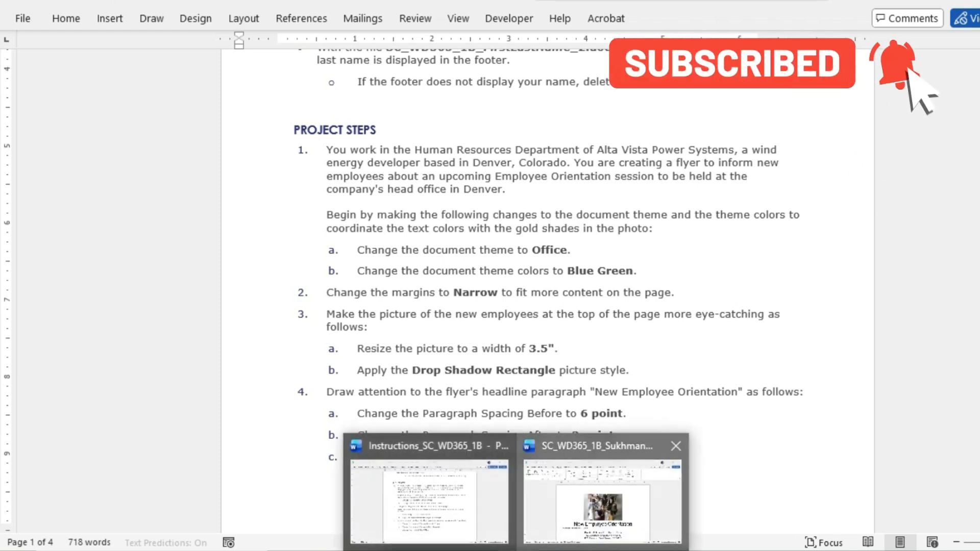
pyautogui.click(599, 498)
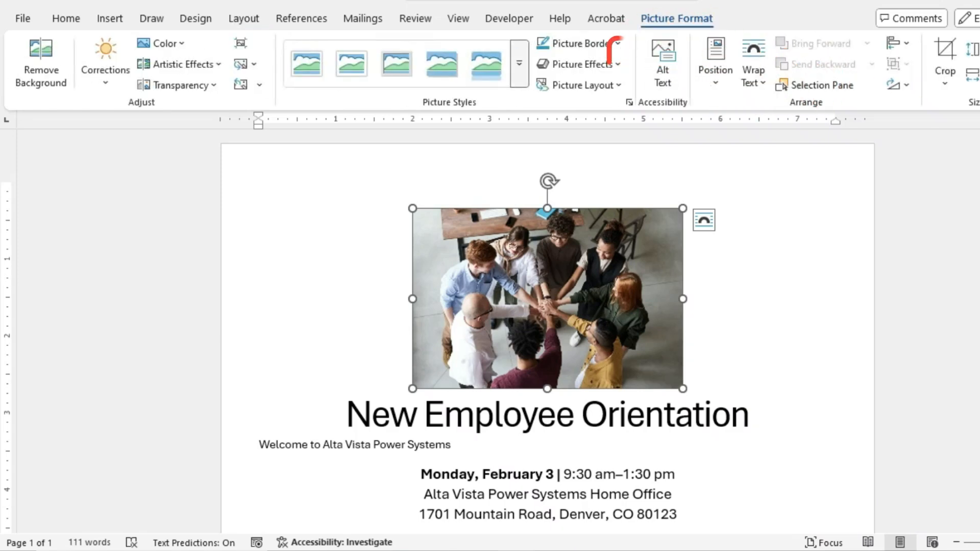
pyautogui.click(519, 64)
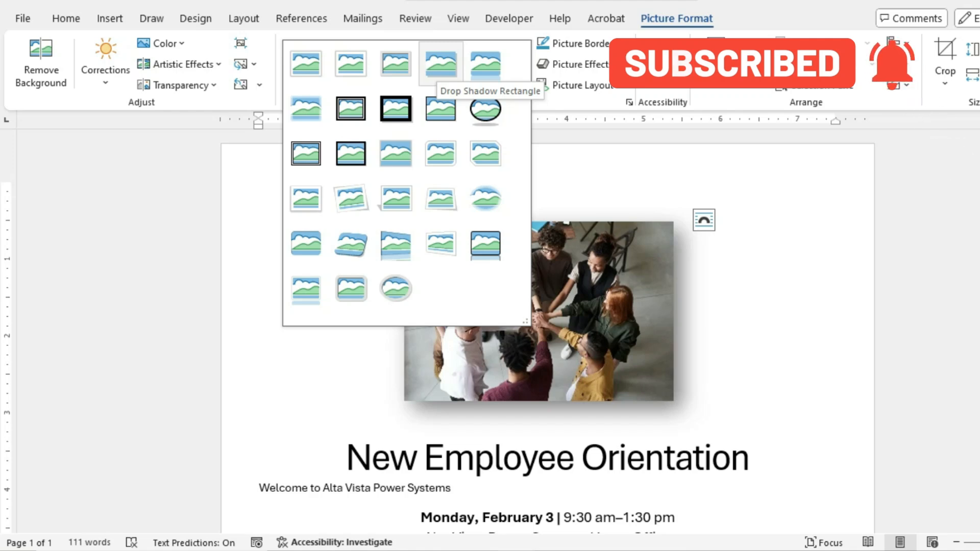
pyautogui.click(441, 63)
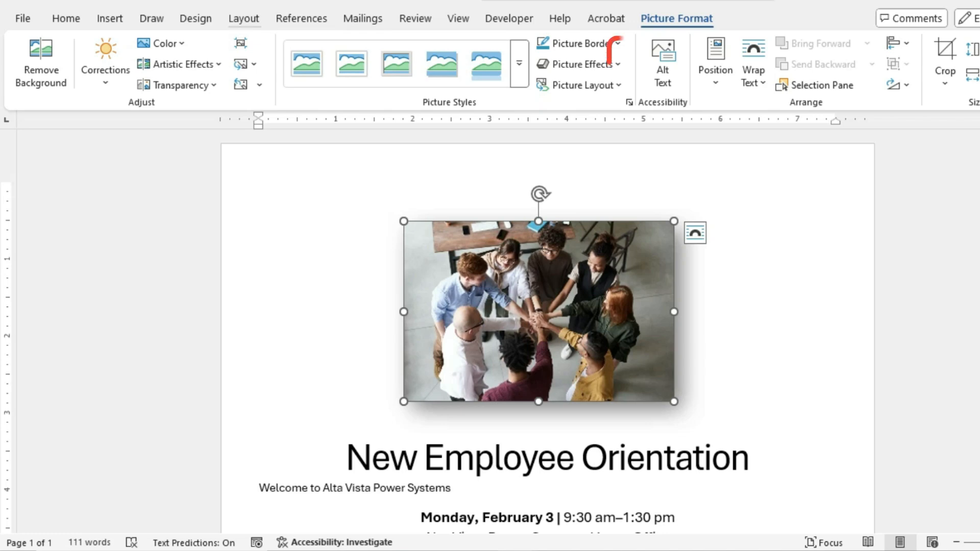
pyautogui.click(195, 18)
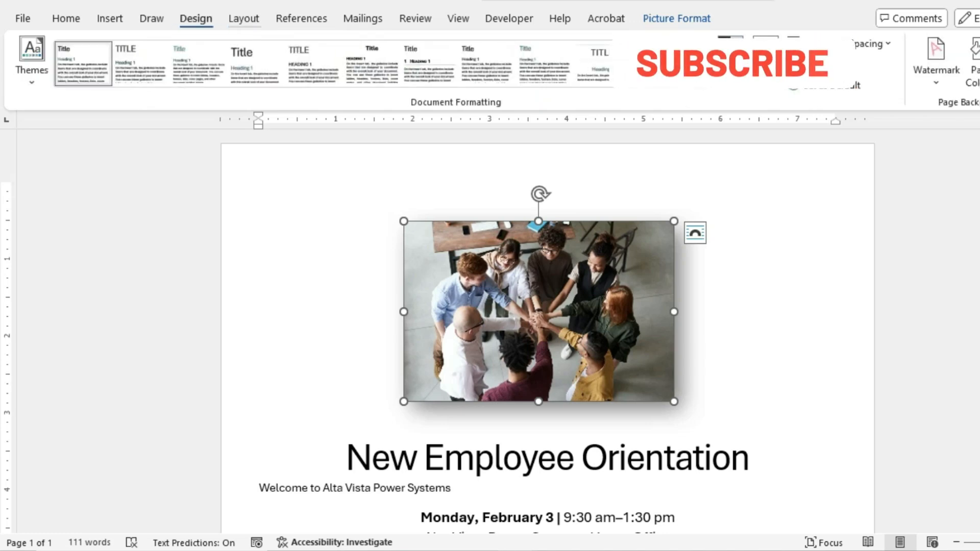
pyautogui.click(244, 19)
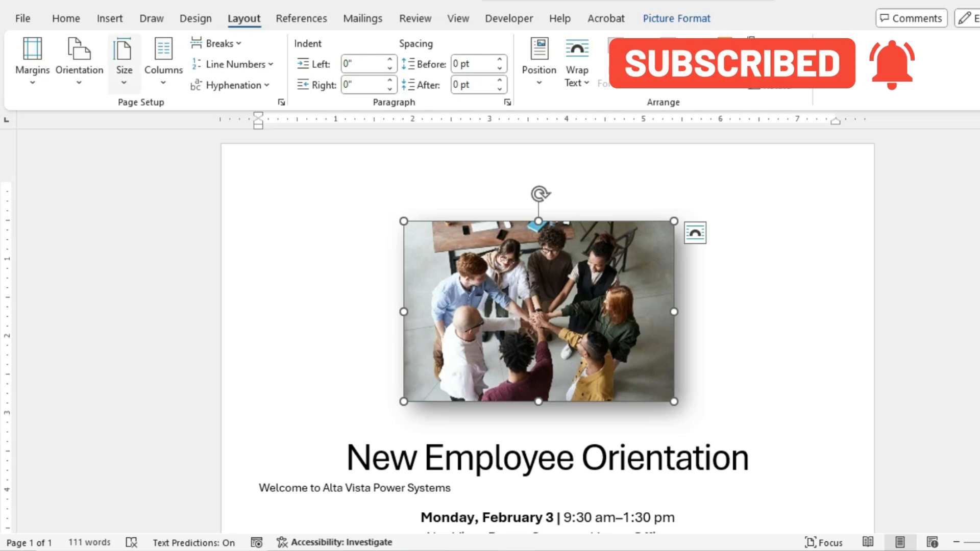
pyautogui.click(196, 18)
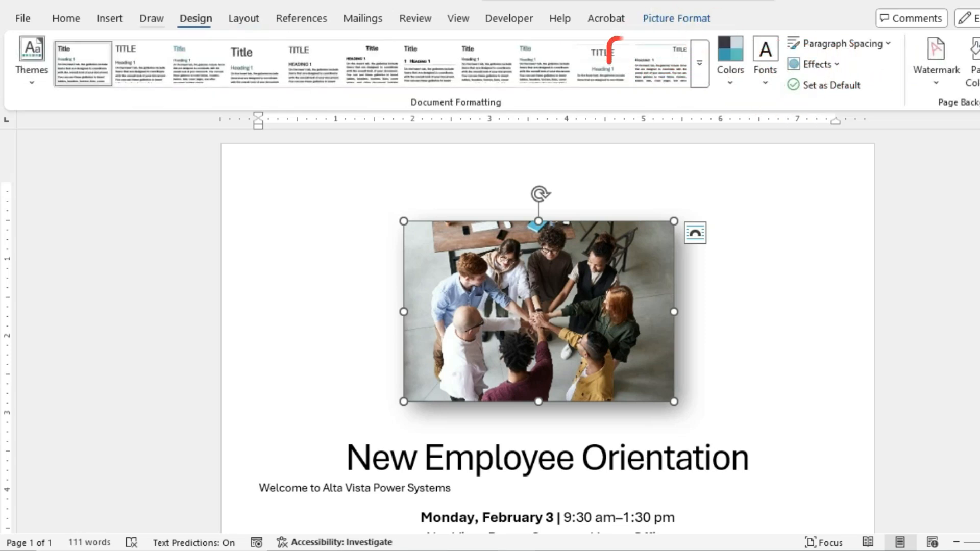
pyautogui.click(109, 19)
pyautogui.click(66, 18)
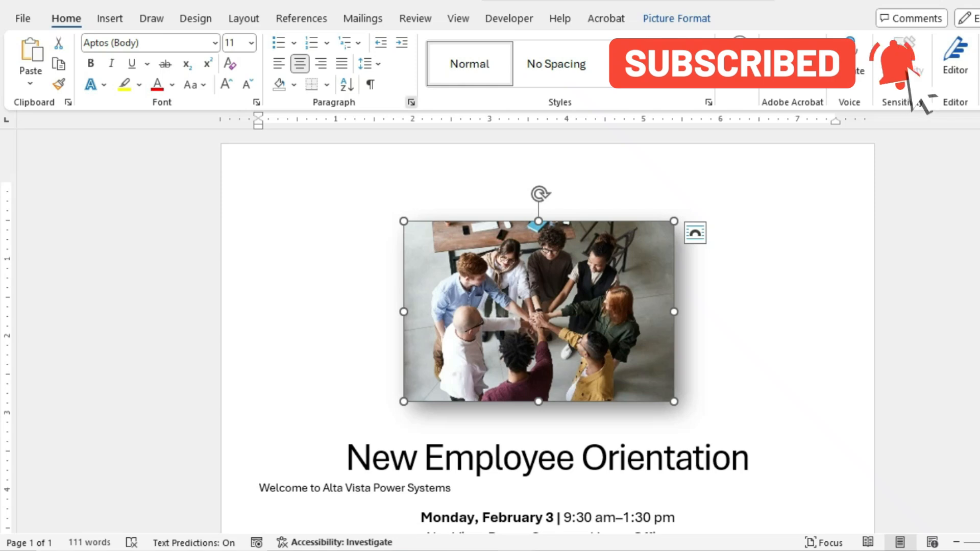
pyautogui.click(411, 102)
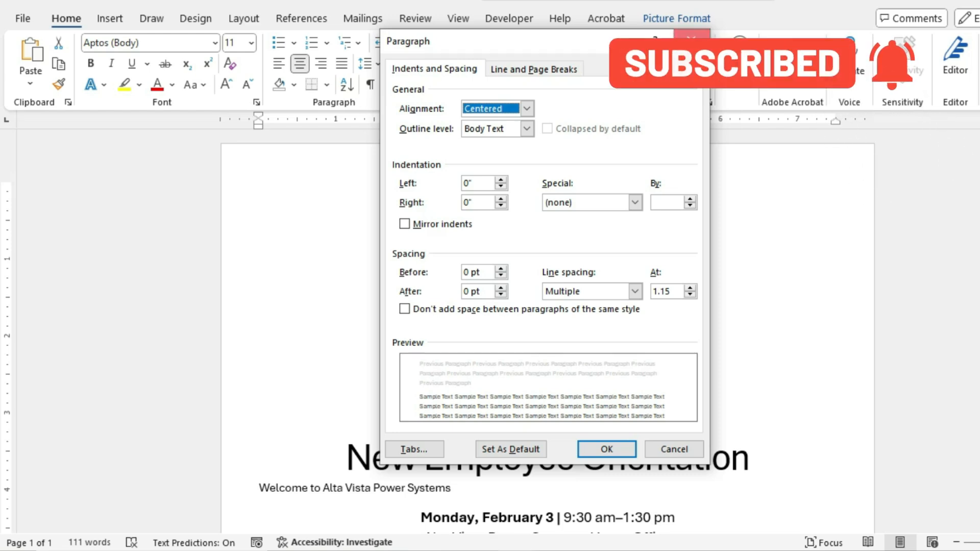
pyautogui.click(691, 40)
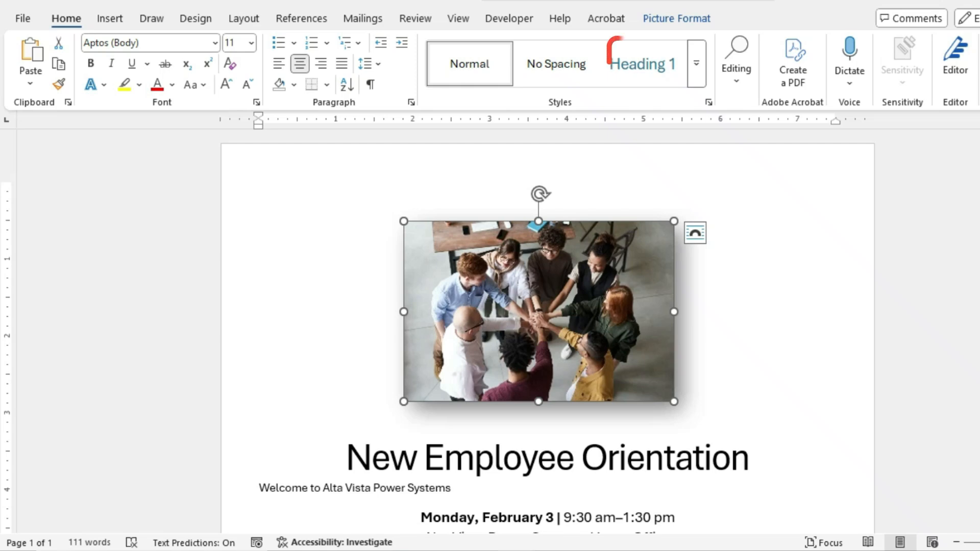
# Step: Check the instructions document, and set the "New Employee Orientation" headline's paragraph spacing to 6 pt before and 3 pt after
pyautogui.moveTo(517, 550)
pyautogui.click(428, 498)
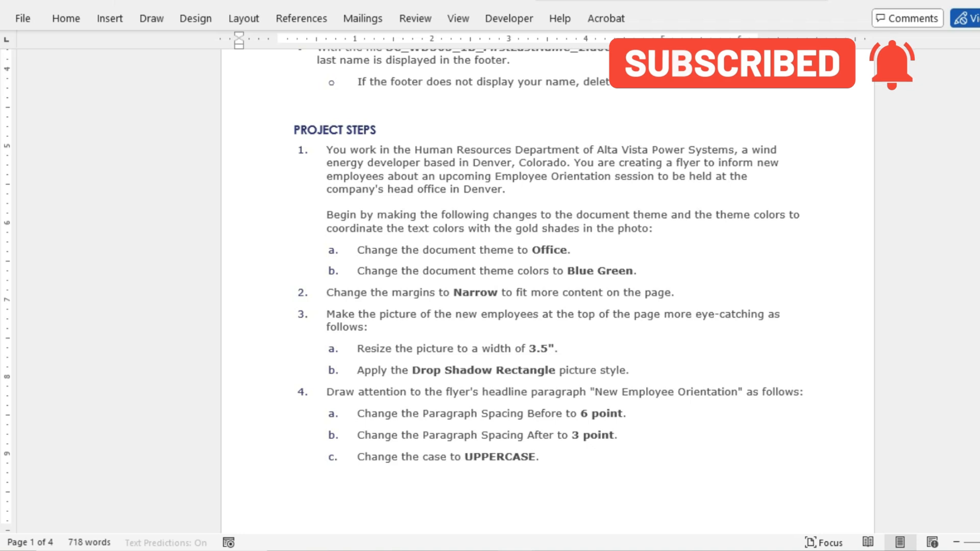
pyautogui.scroll(-2, 546, 286)
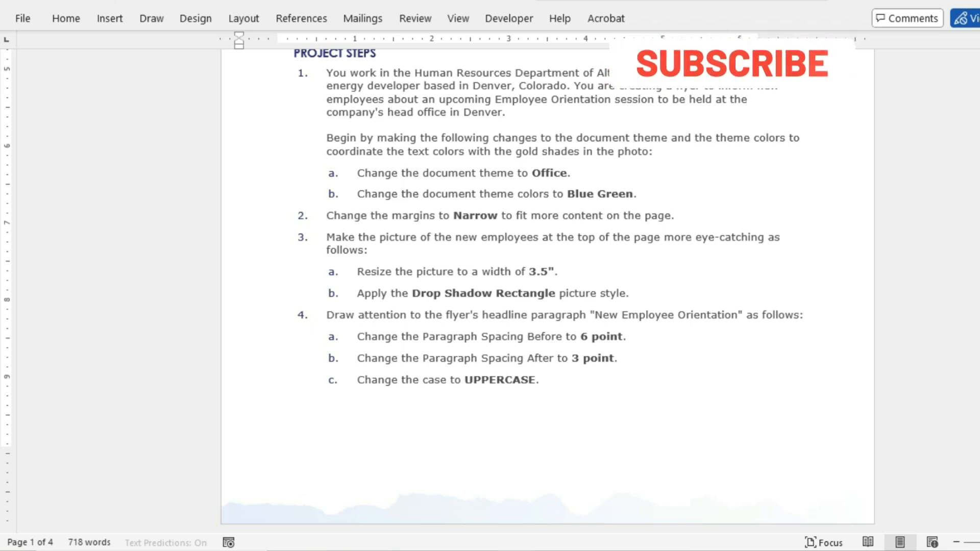
pyautogui.moveTo(518, 550)
pyautogui.click(601, 498)
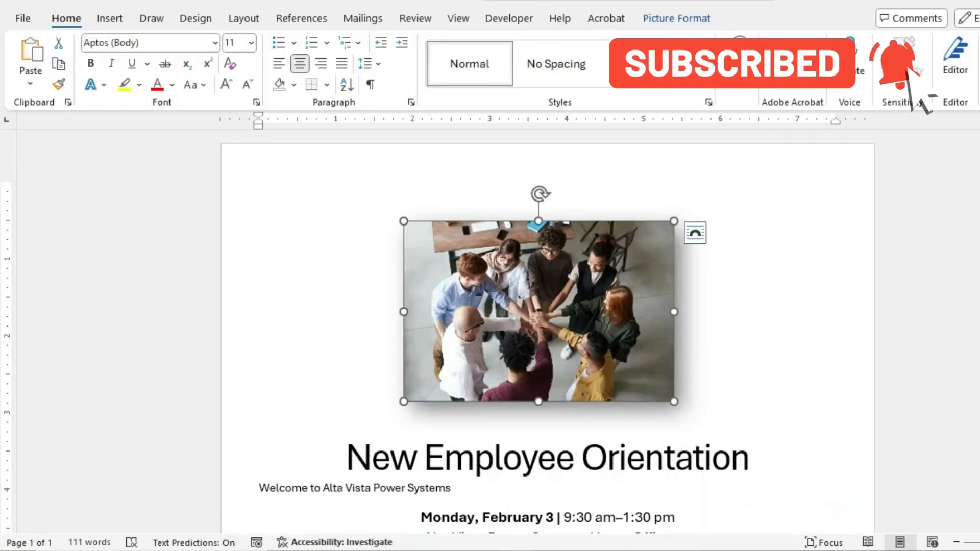
pyautogui.moveTo(348, 458); pyautogui.dragTo(760, 458)
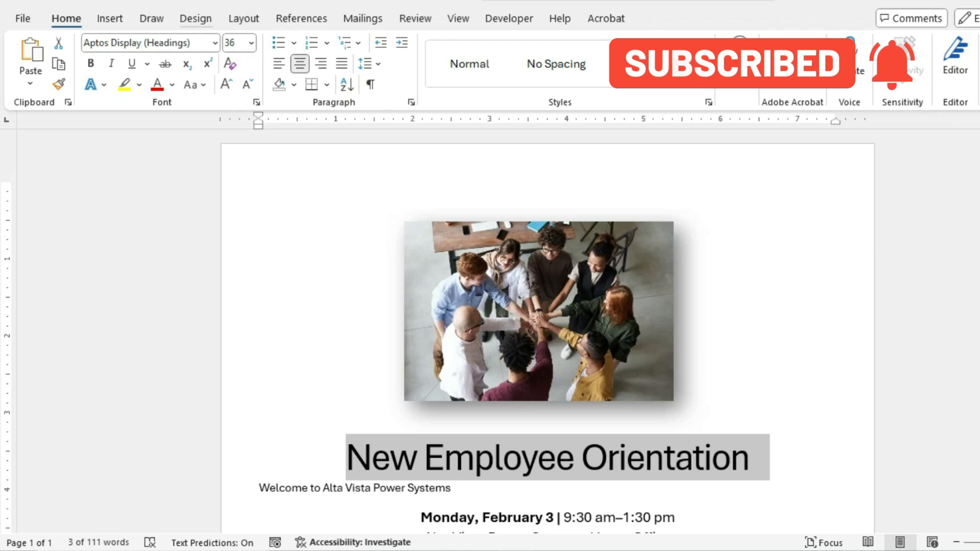
pyautogui.click(243, 19)
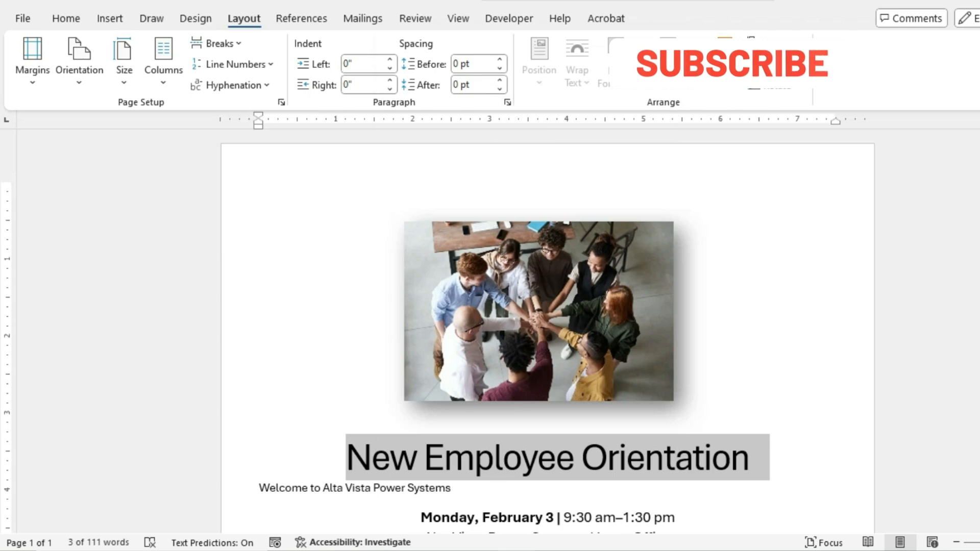
pyautogui.click(508, 102)
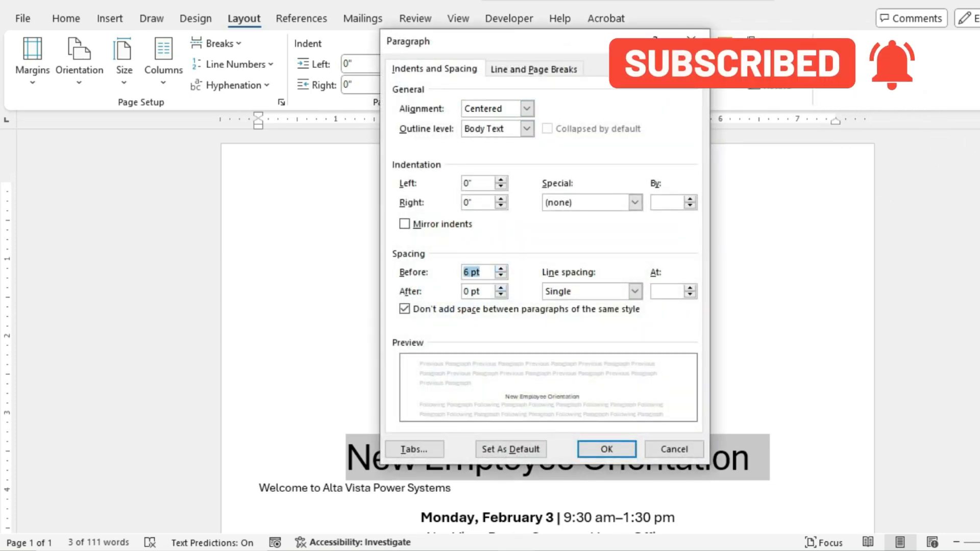
pyautogui.click(471, 292)
pyautogui.press('BackSpace')
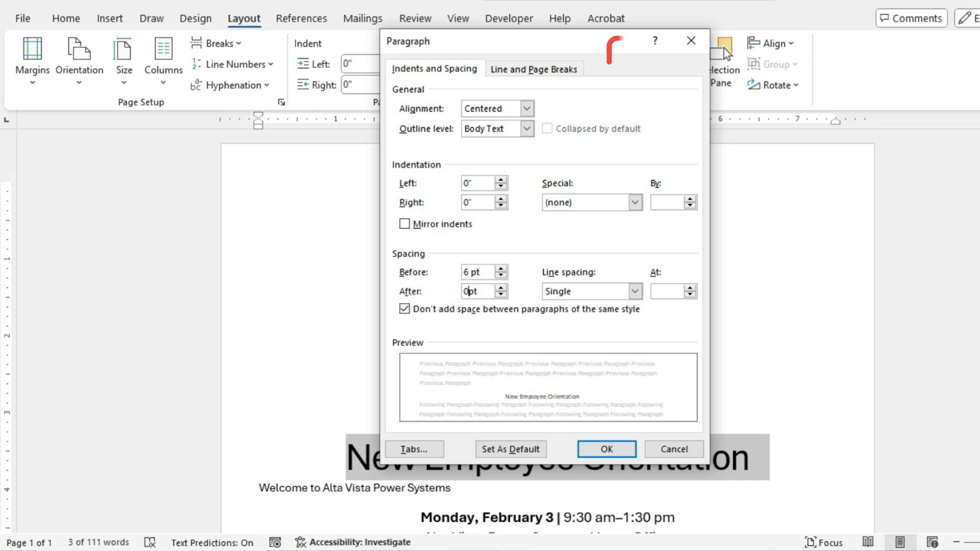
pyautogui.press('BackSpace')
pyautogui.write('3')
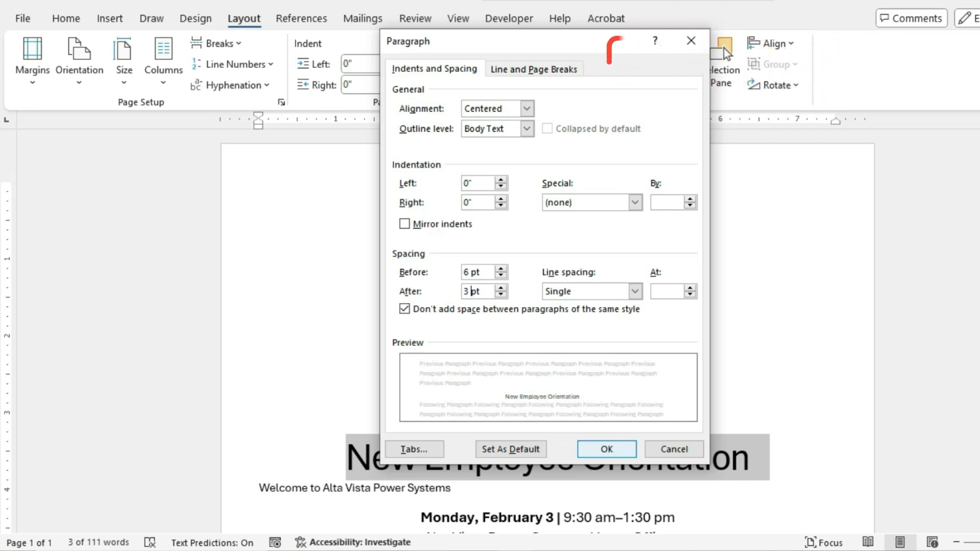
pyautogui.press('Return')
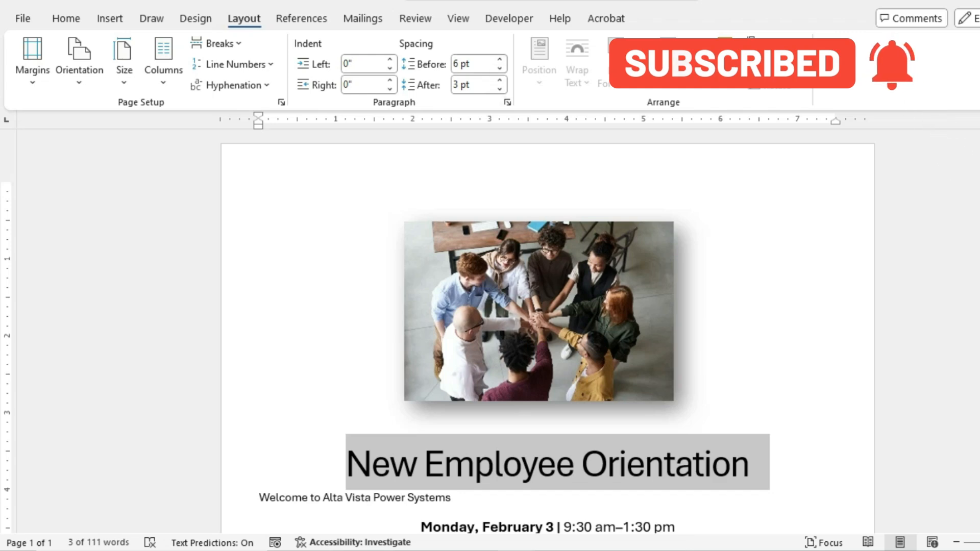
# Step: Change the case of the "New Employee Orientation" headline to UPPERCASE
pyautogui.moveTo(515, 550)
pyautogui.moveTo(430, 501)
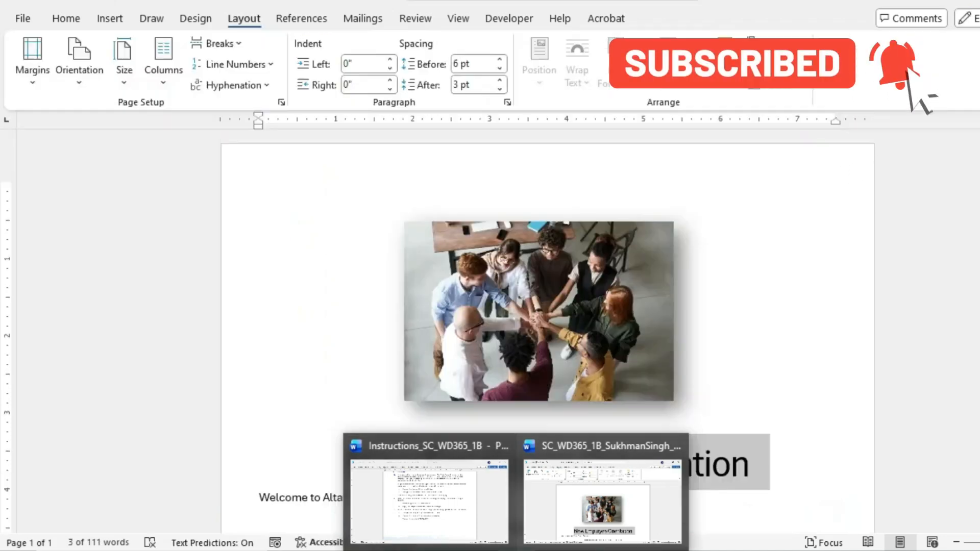
pyautogui.click(602, 501)
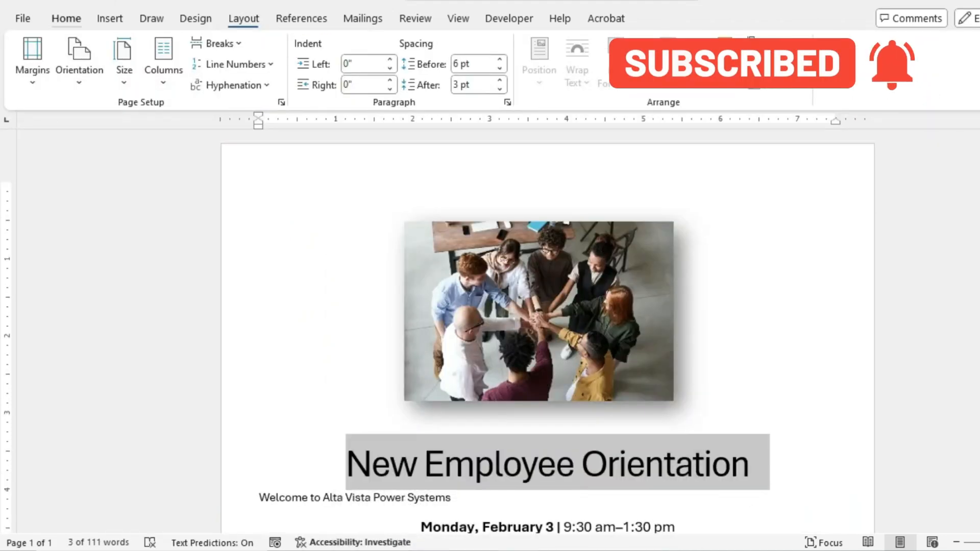
pyautogui.click(66, 19)
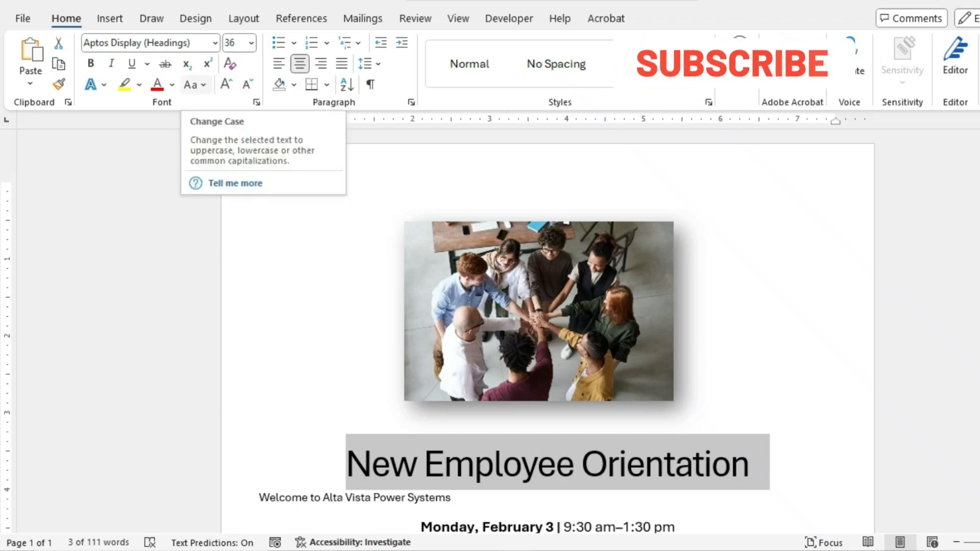
pyautogui.click(195, 84)
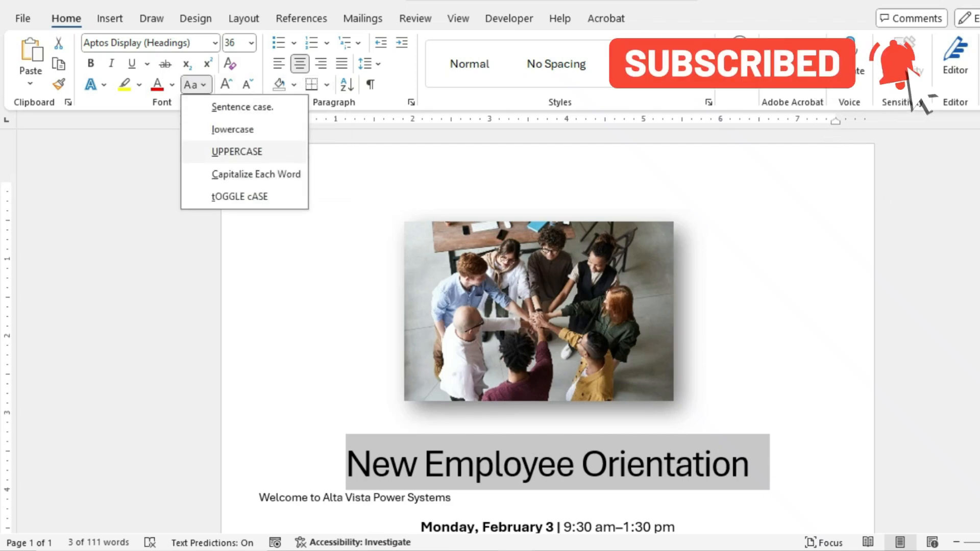
pyautogui.click(237, 151)
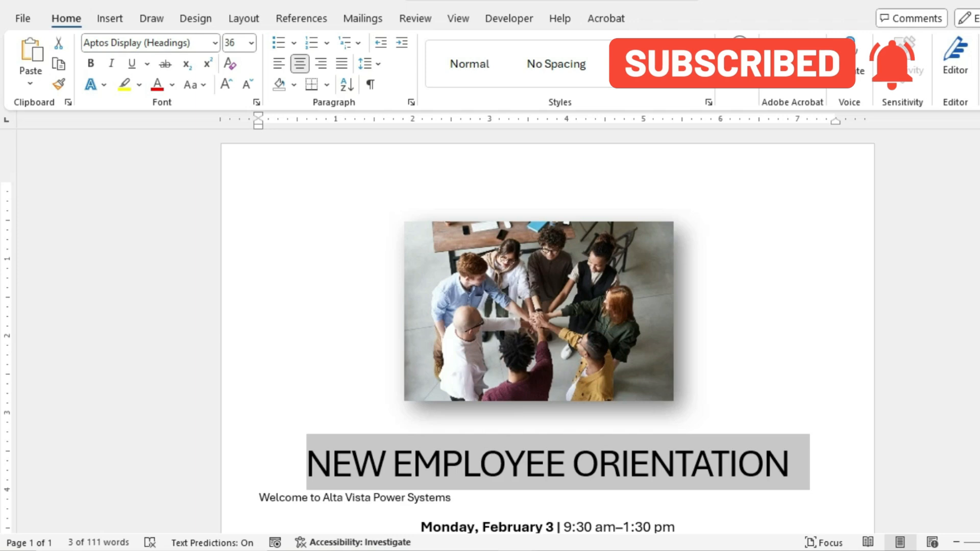
# Step: Review the remaining project steps from step 5 onward in the instructions document, and look over the flyer's body text
pyautogui.click(516, 550)
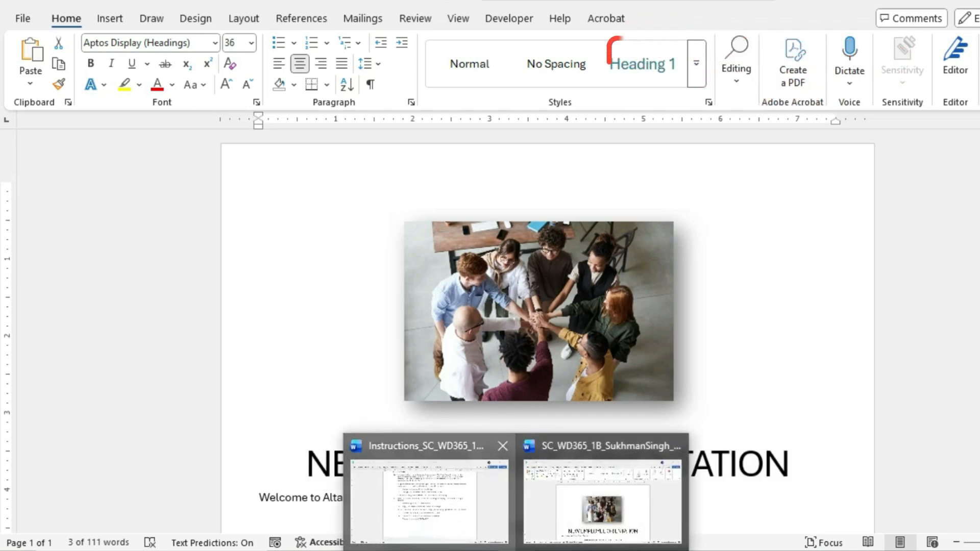
pyautogui.click(429, 498)
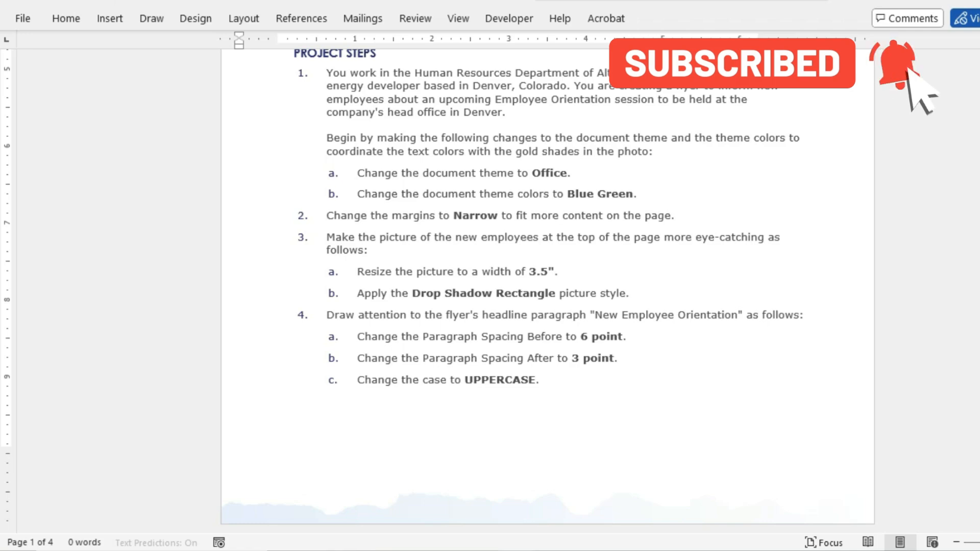
pyautogui.scroll(-3, 547, 286)
pyautogui.scroll(-9, 547, 286)
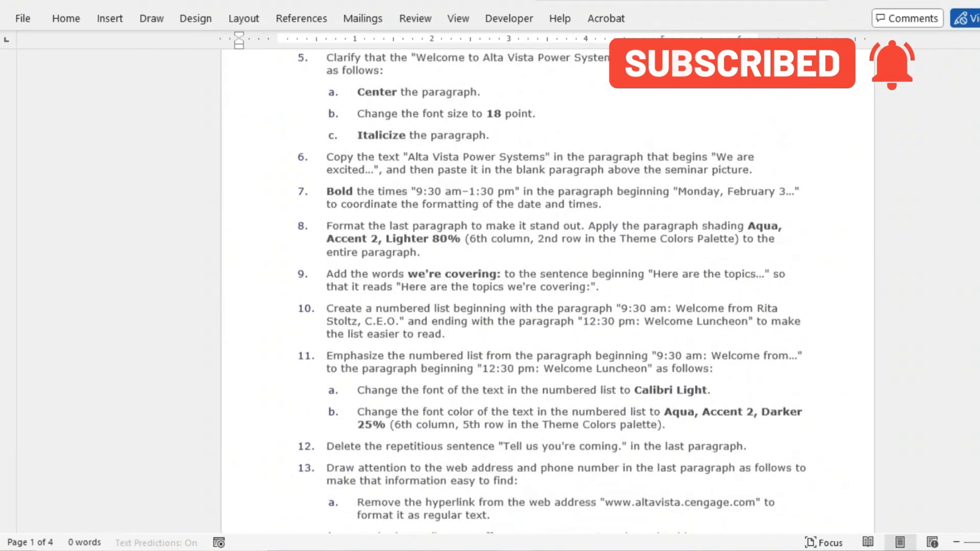
pyautogui.scroll(-9, 547, 286)
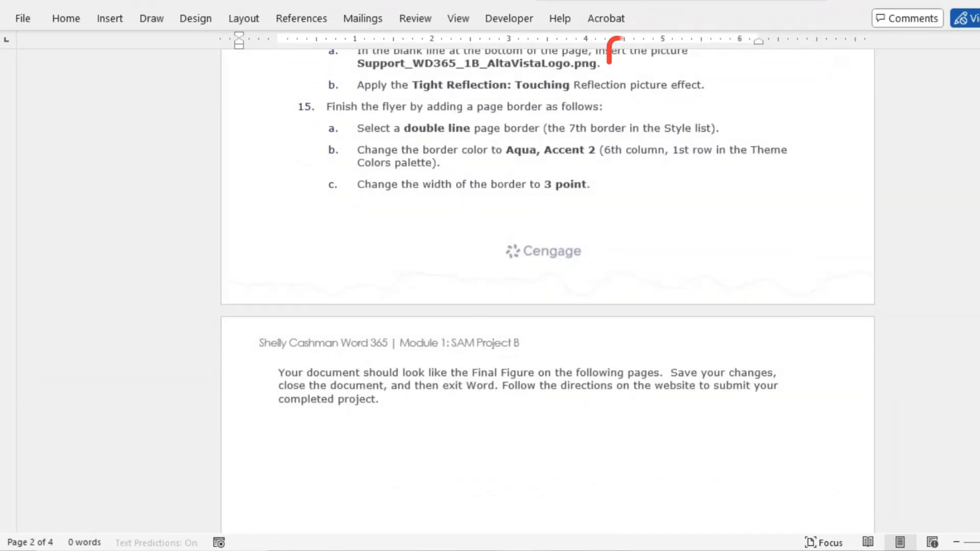
pyautogui.scroll(1, 547, 286)
pyautogui.scroll(12, 547, 286)
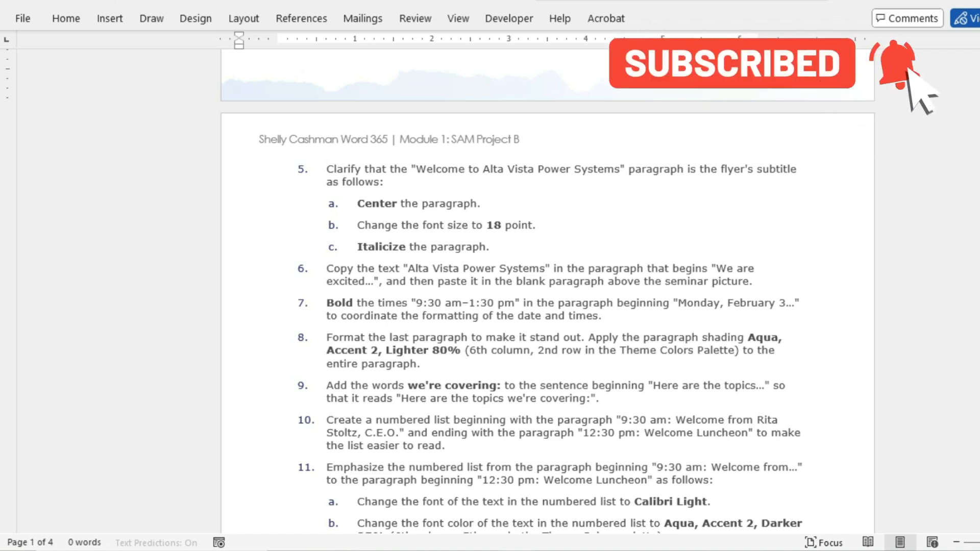
pyautogui.moveTo(518, 550)
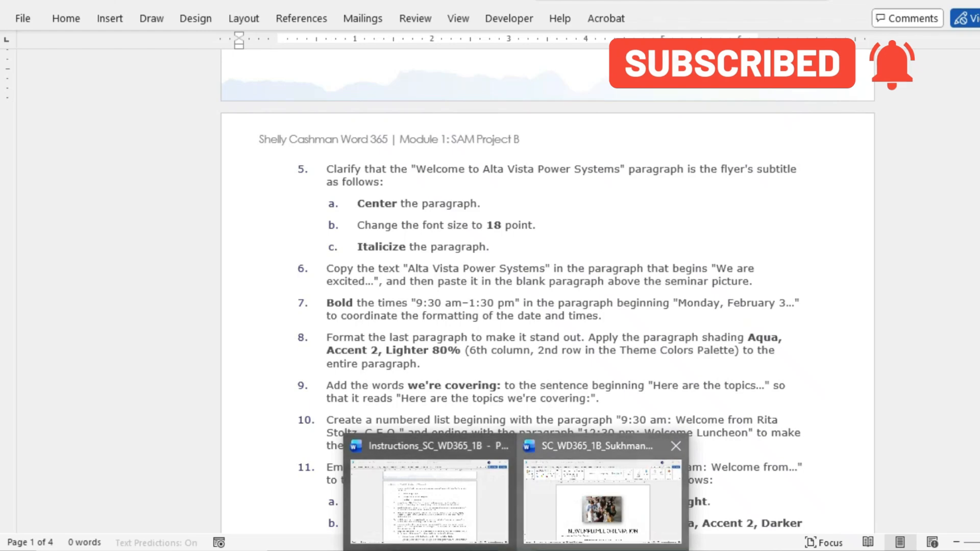
pyautogui.click(602, 501)
pyautogui.scroll(-1, 547, 337)
pyautogui.scroll(-2, 547, 332)
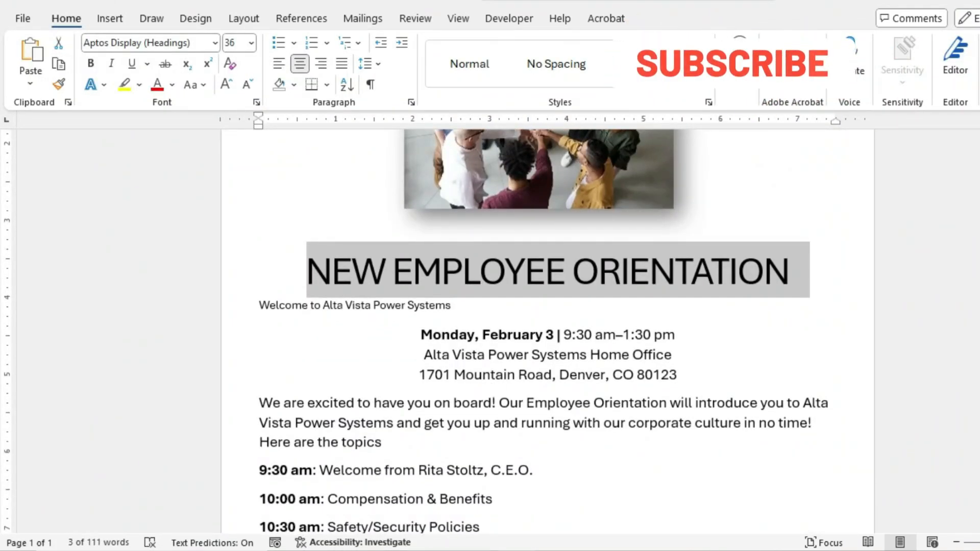
pyautogui.scroll(-5, 547, 332)
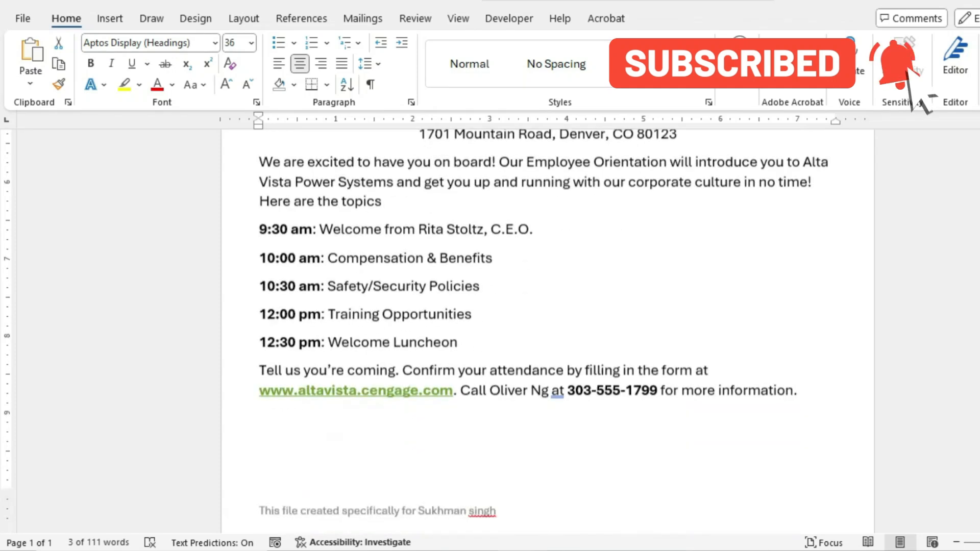
pyautogui.scroll(6, 547, 331)
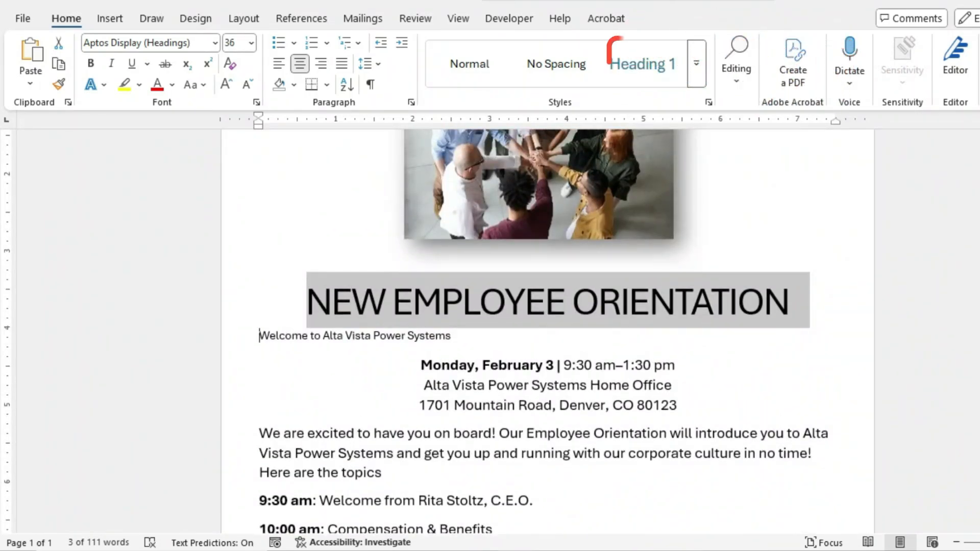
# Step: Format the "Welcome to Alta Vista Power Systems" subtitle as centered, 18 pt and italic, following step 5 of the instructions document
pyautogui.click(260, 335)
pyautogui.moveTo(260, 336); pyautogui.dragTo(455, 336)
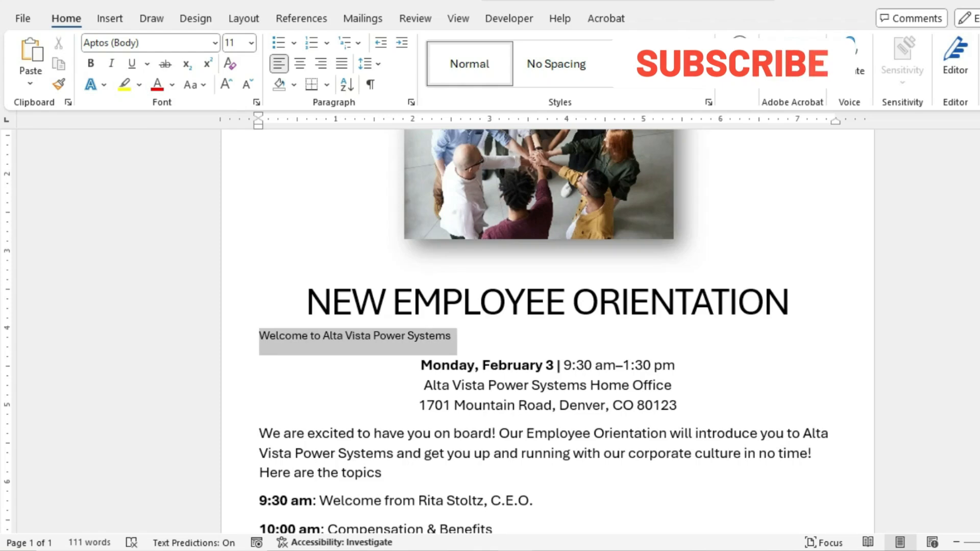
pyautogui.click(516, 550)
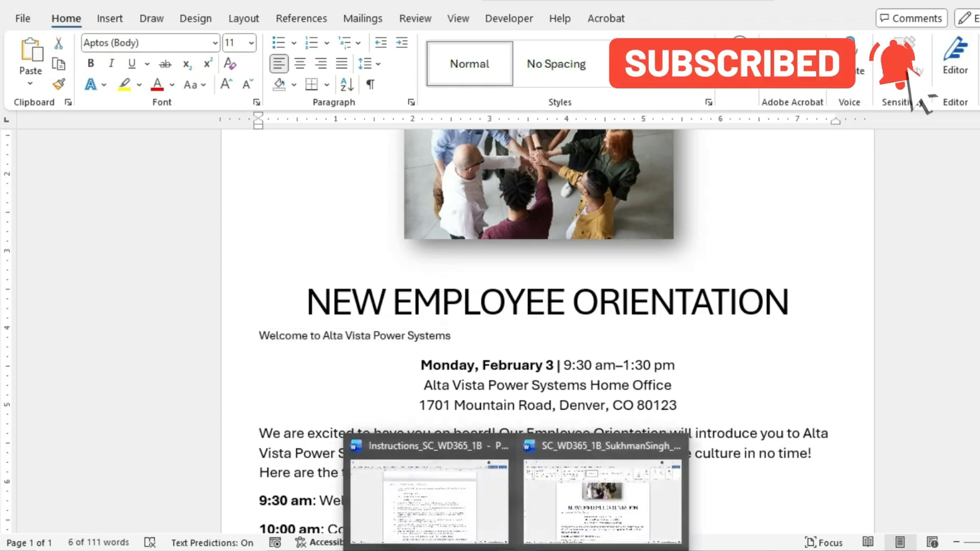
pyautogui.click(428, 490)
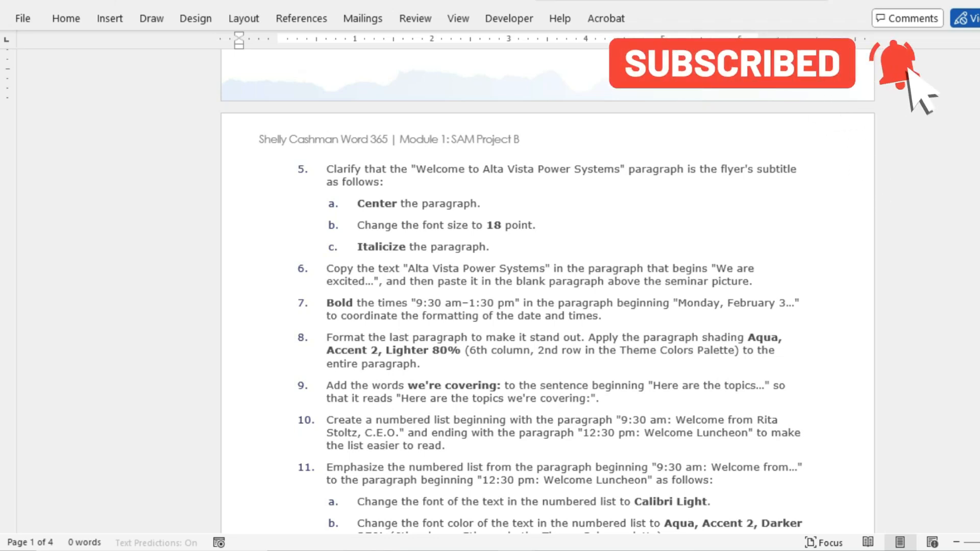
pyautogui.moveTo(516, 550)
pyautogui.click(602, 500)
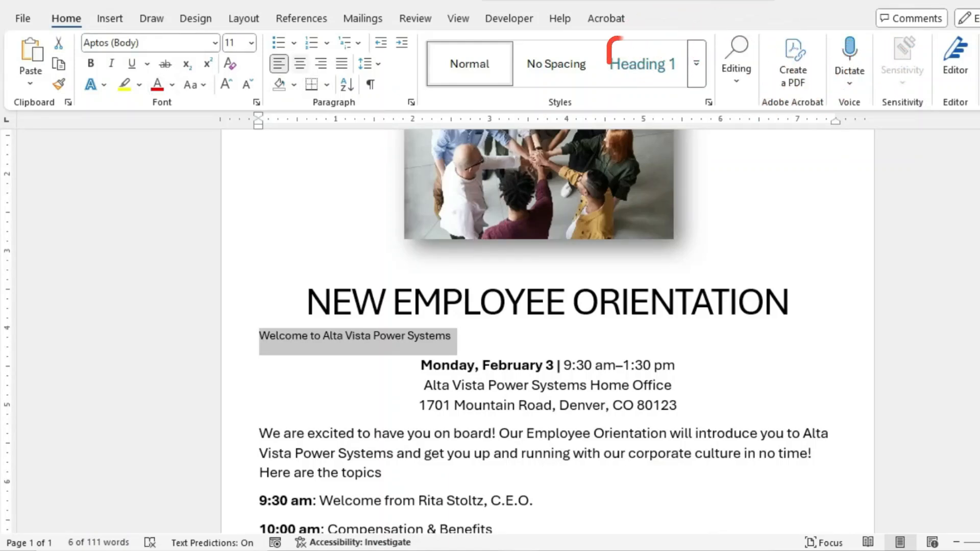
pyautogui.hotkey('ctrl', 'e')
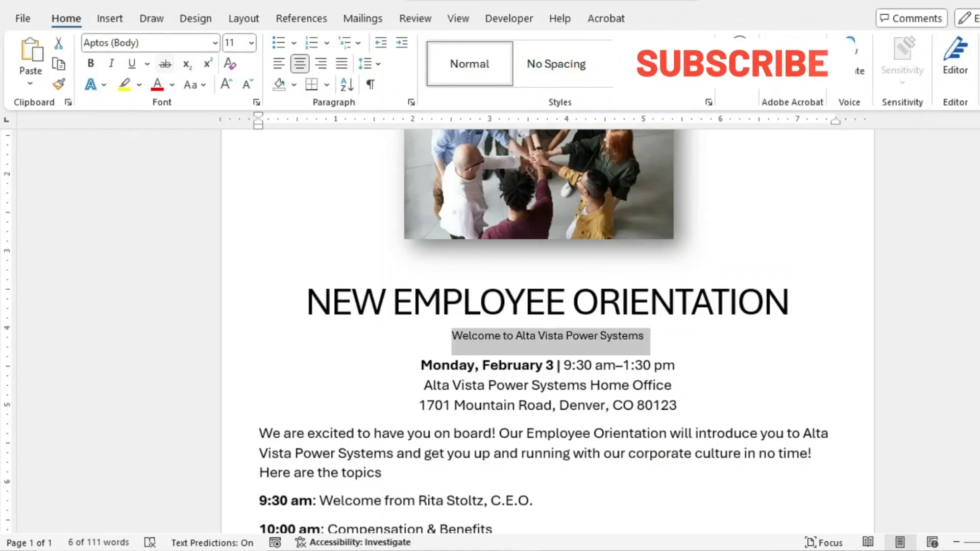
pyautogui.click(251, 43)
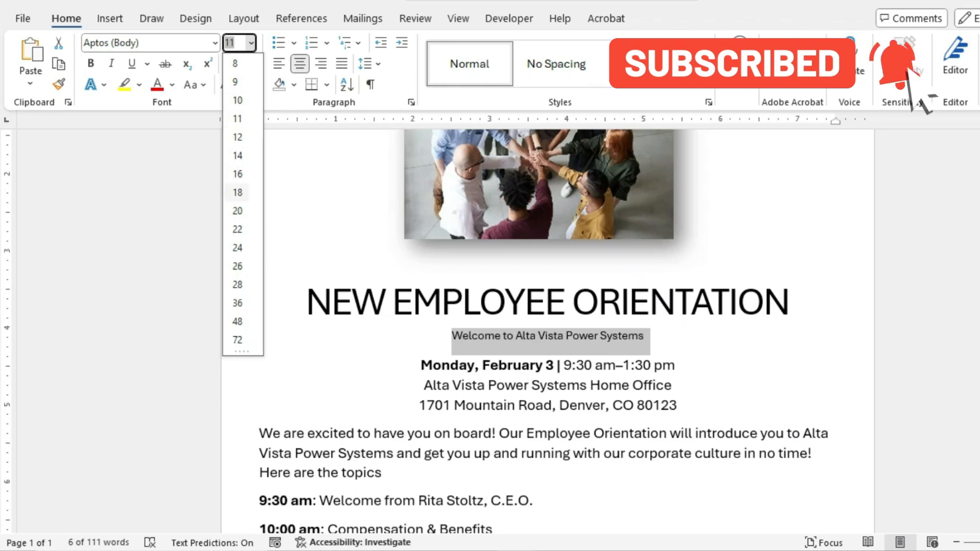
pyautogui.click(235, 190)
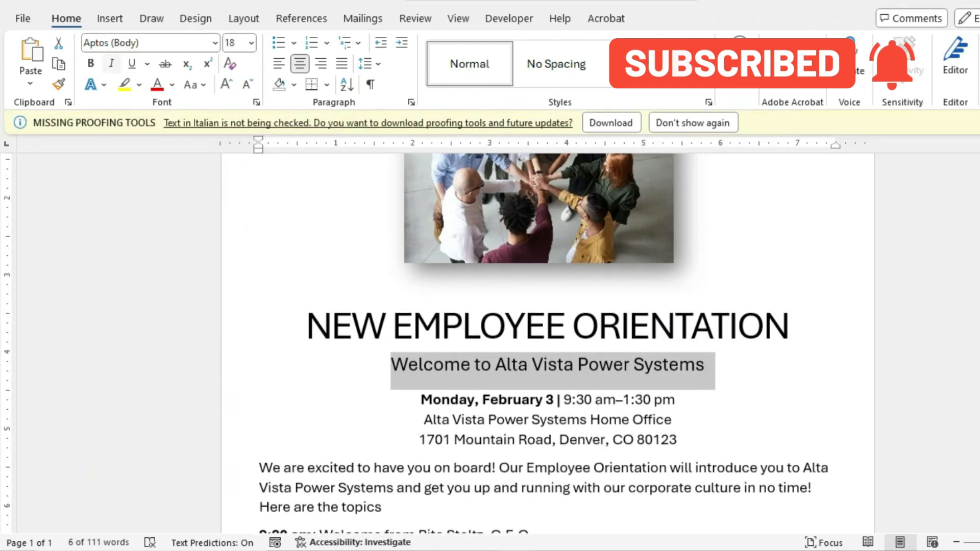
pyautogui.click(110, 63)
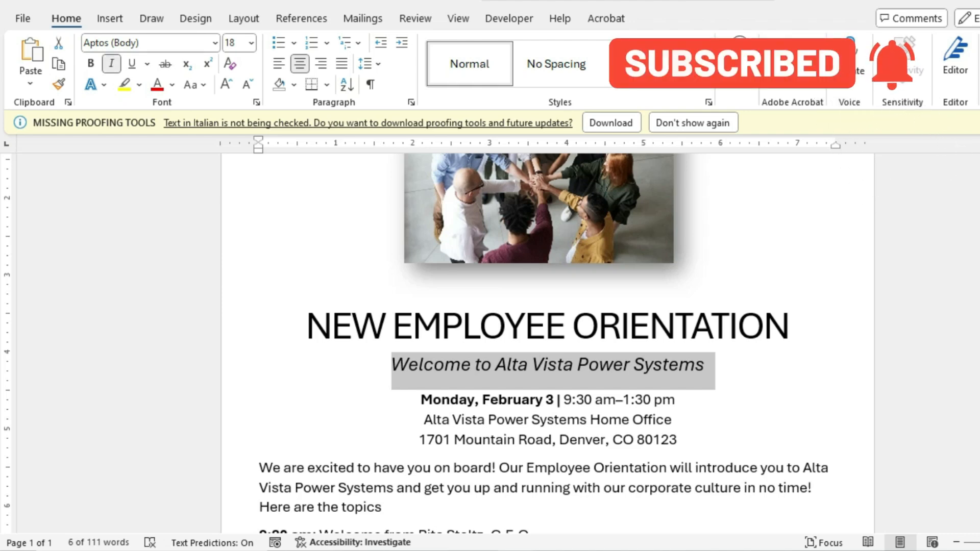
pyautogui.click(979, 123)
# Step: Check step 6 in the instructions document, and copy the flyer's whole paragraph beginning "We are excited to have you on board!"
pyautogui.click(516, 550)
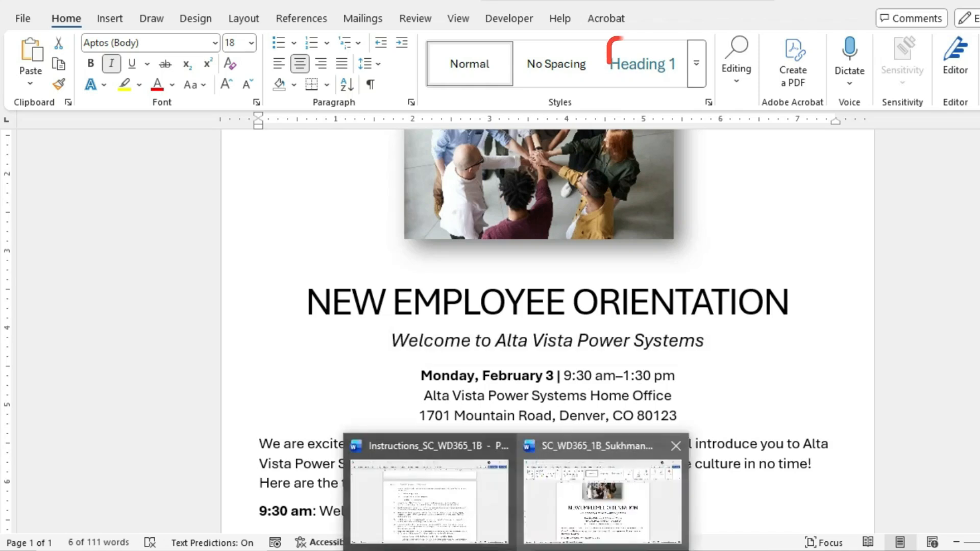
pyautogui.click(449, 502)
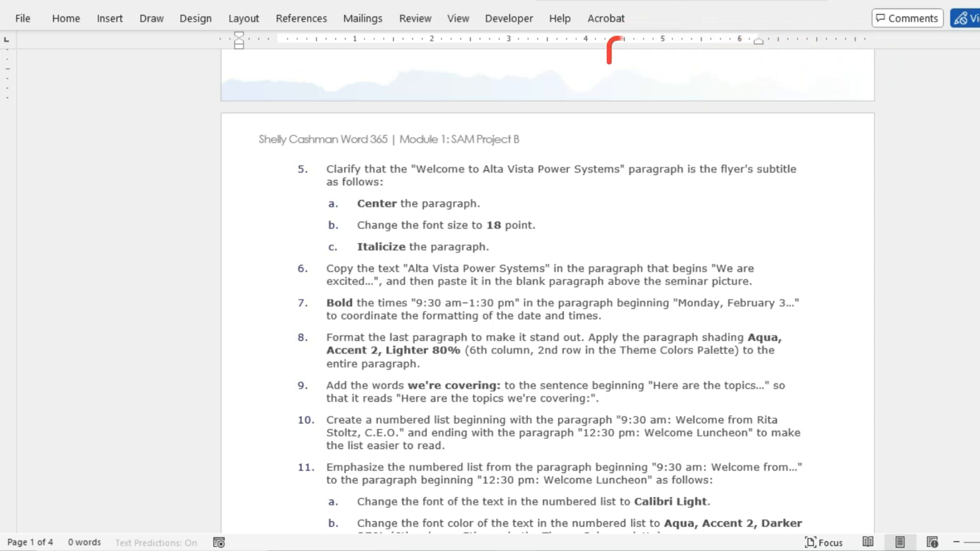
pyautogui.moveTo(519, 549)
pyautogui.click(601, 503)
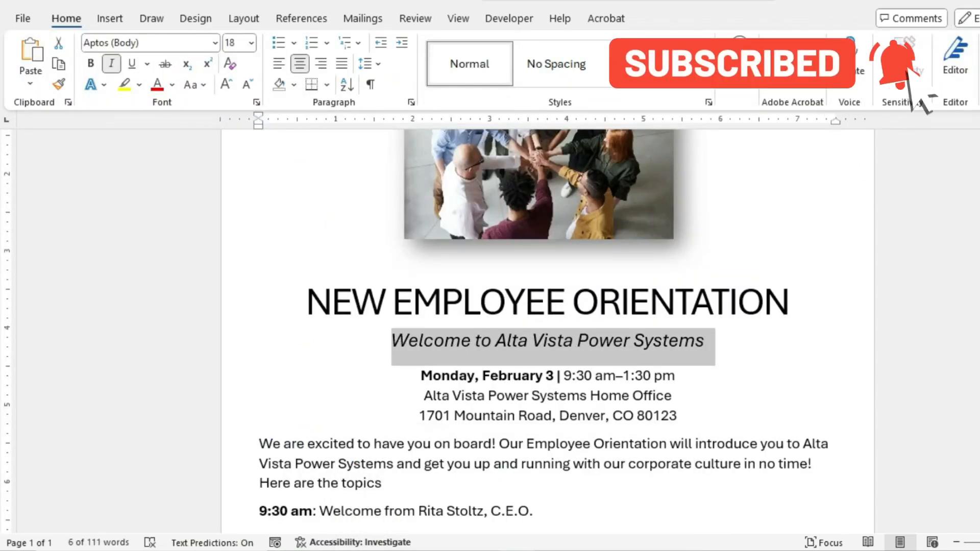
pyautogui.scroll(-3, 547, 332)
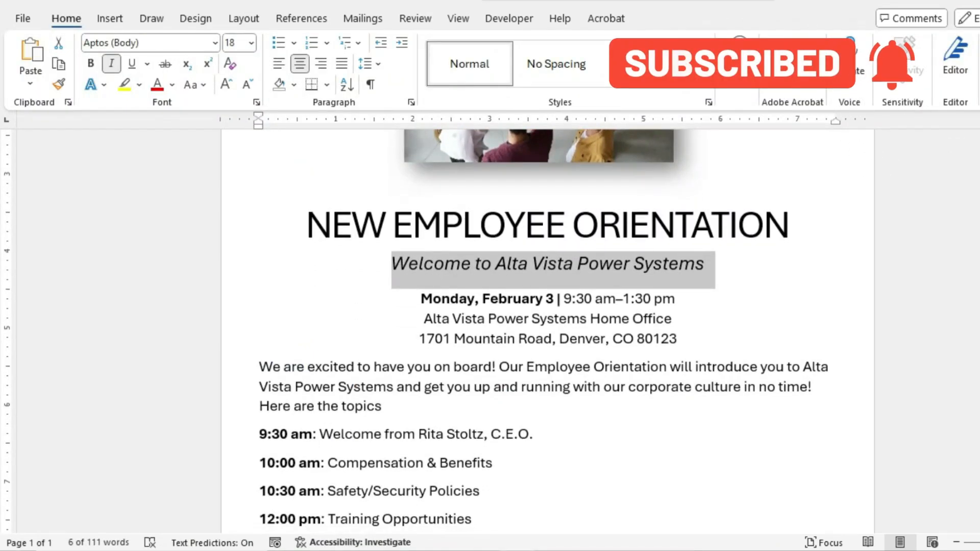
pyautogui.moveTo(259, 367); pyautogui.dragTo(392, 407)
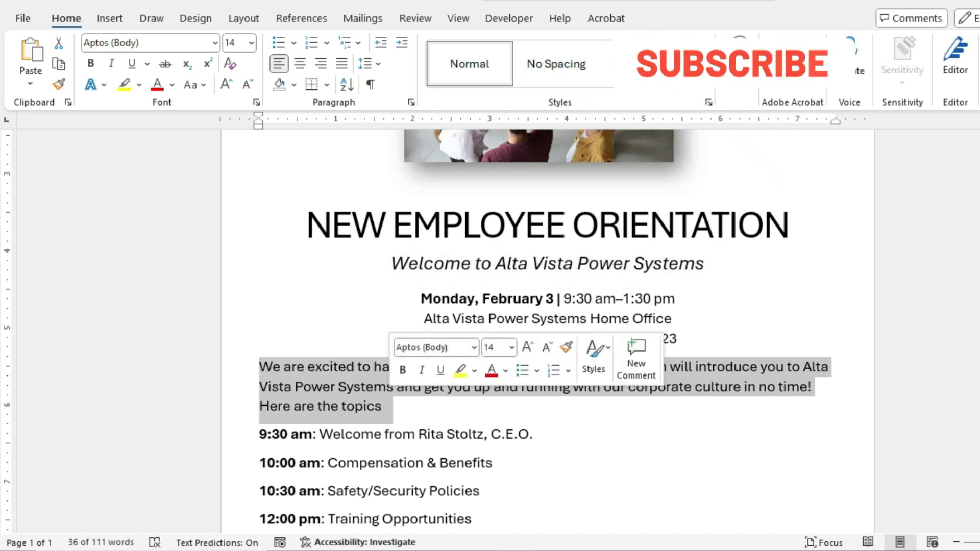
pyautogui.click(259, 367)
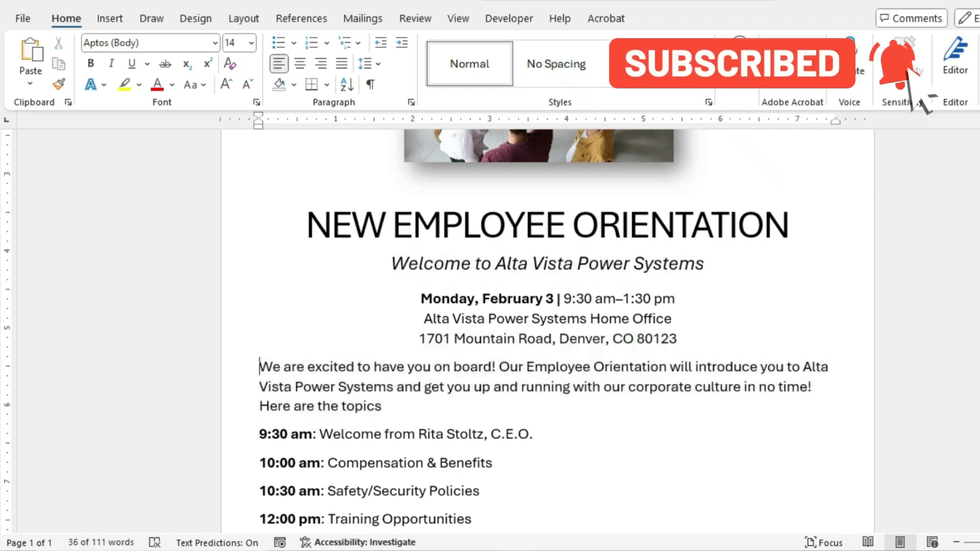
pyautogui.moveTo(259, 367); pyautogui.dragTo(392, 406)
pyautogui.hotkey('ctrl', 'c')
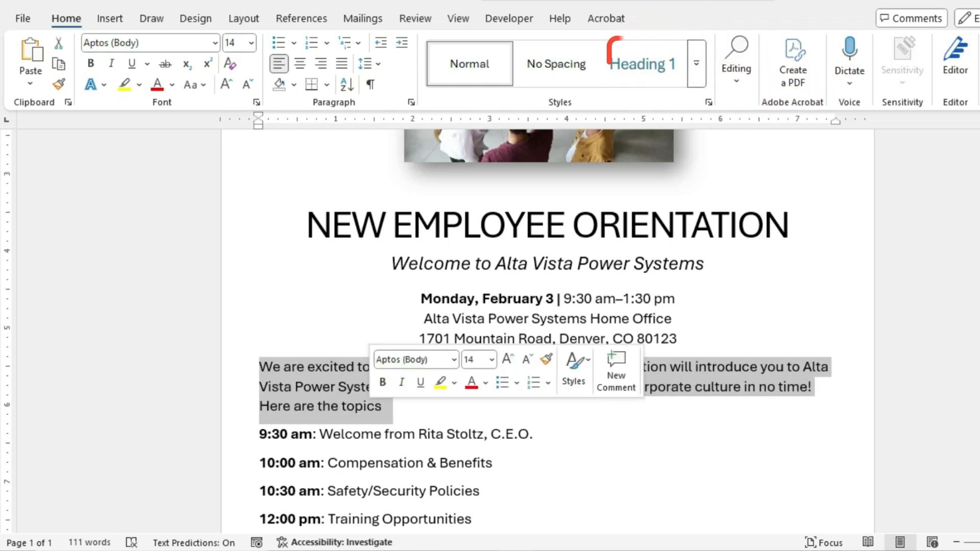
# Step: Recheck step 6 of the instructions, and paste the copied paragraph as text only into the blank paragraph above the flyer's picture
pyautogui.click(517, 550)
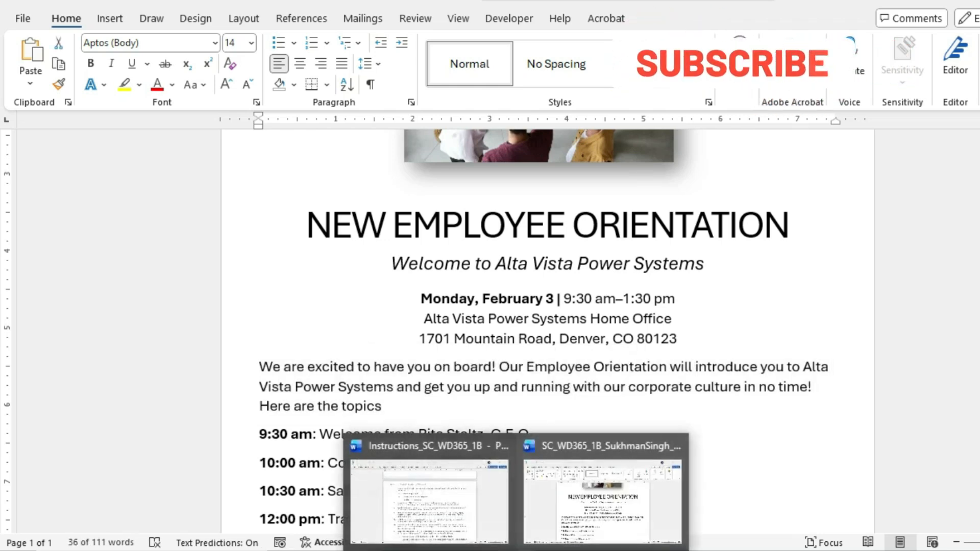
pyautogui.click(430, 495)
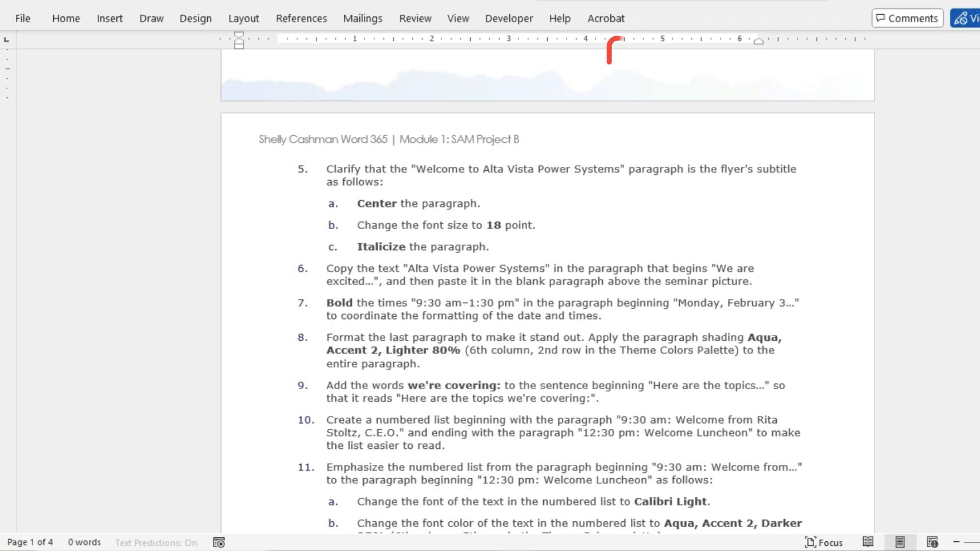
pyautogui.moveTo(517, 550)
pyautogui.click(605, 503)
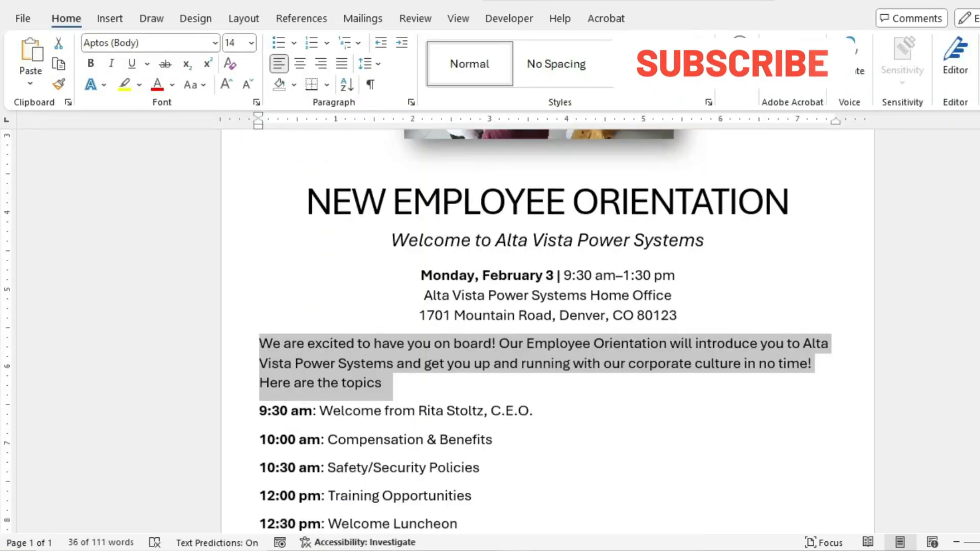
pyautogui.scroll(-4, 548, 326)
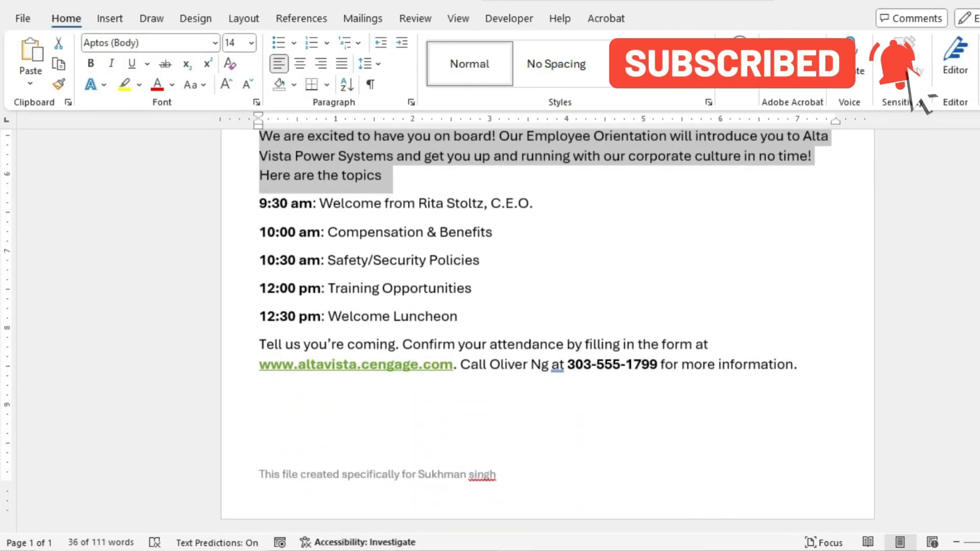
pyautogui.scroll(9, 547, 327)
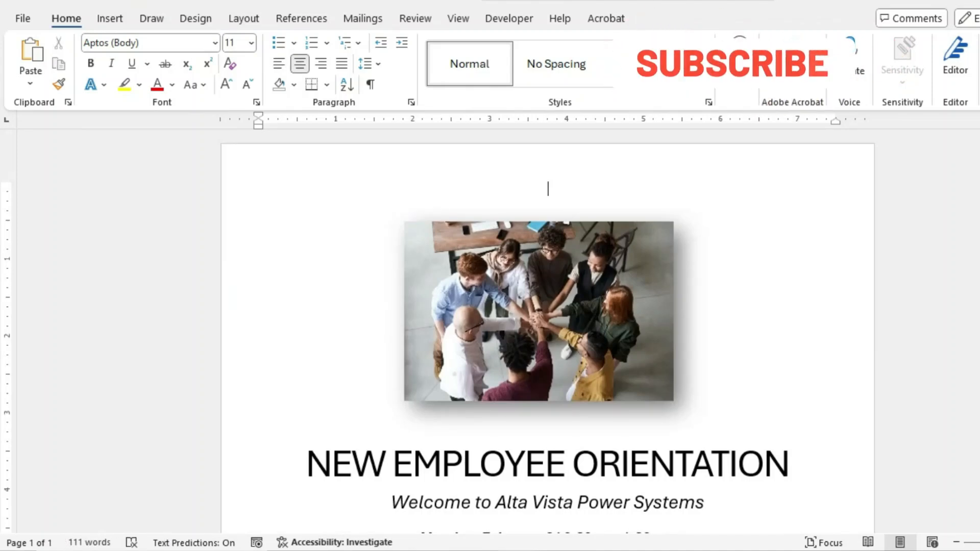
pyautogui.hotkey('ctrl', 'v')
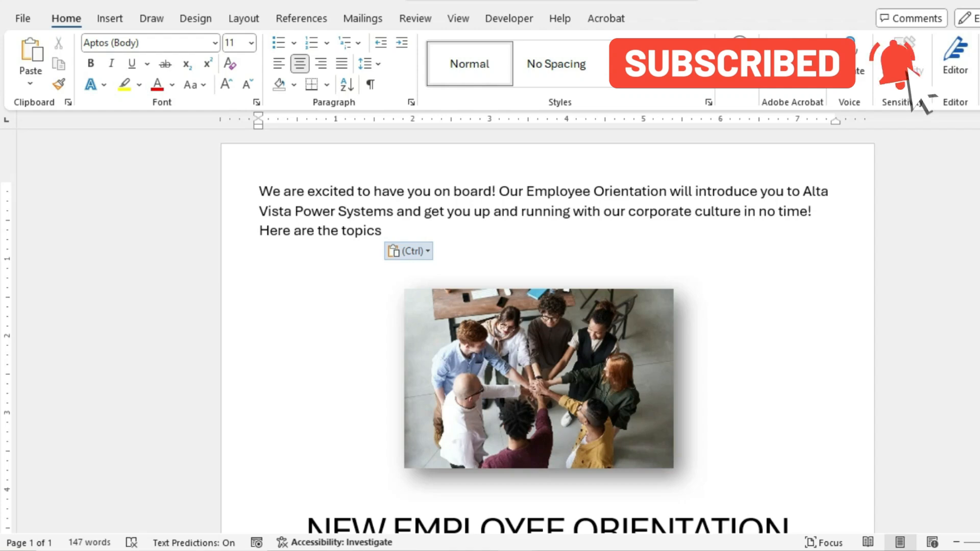
pyautogui.press('ctrl')
pyautogui.press('t')
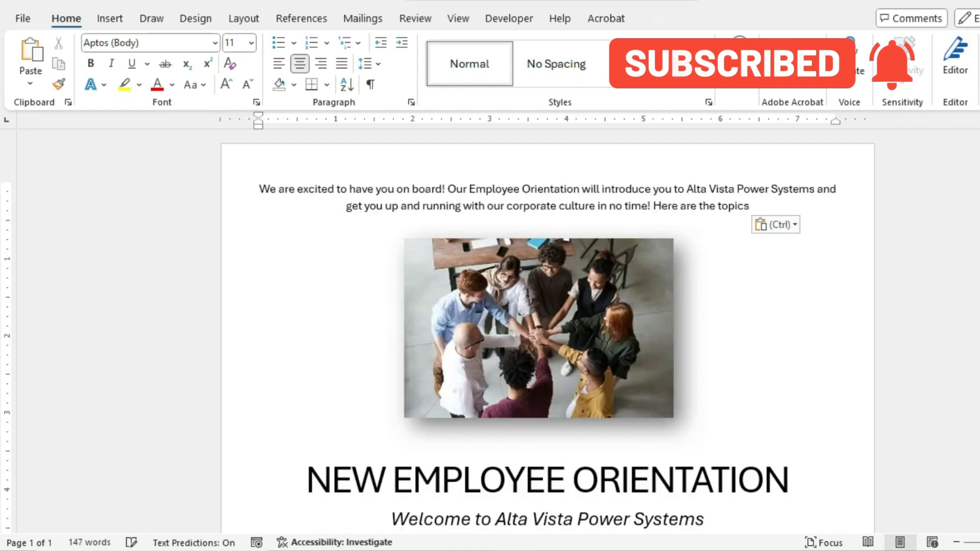
# Step: Check step 7 in the instructions document, and bold the times "9:30 am–1:30 pm" in the flyer's "Monday, February 3" line
pyautogui.moveTo(516, 550)
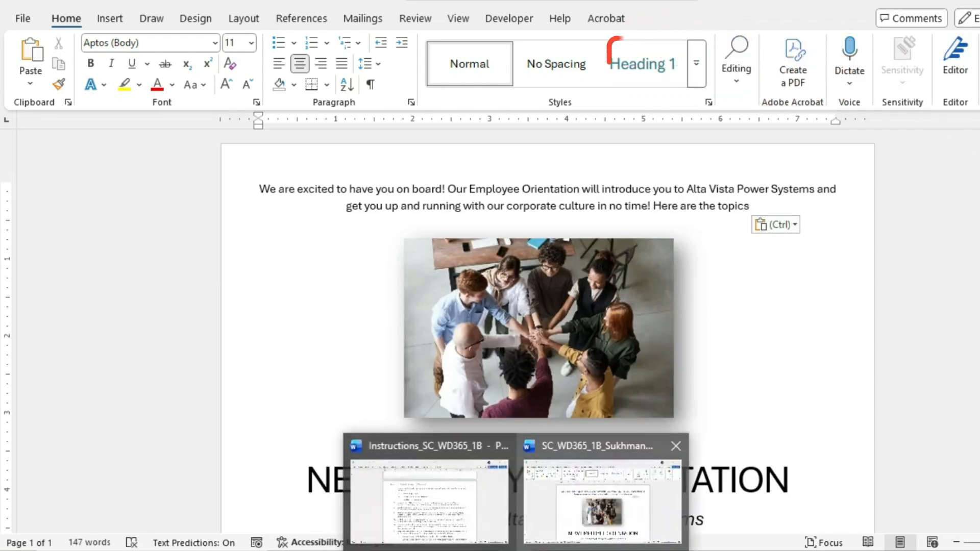
pyautogui.click(428, 490)
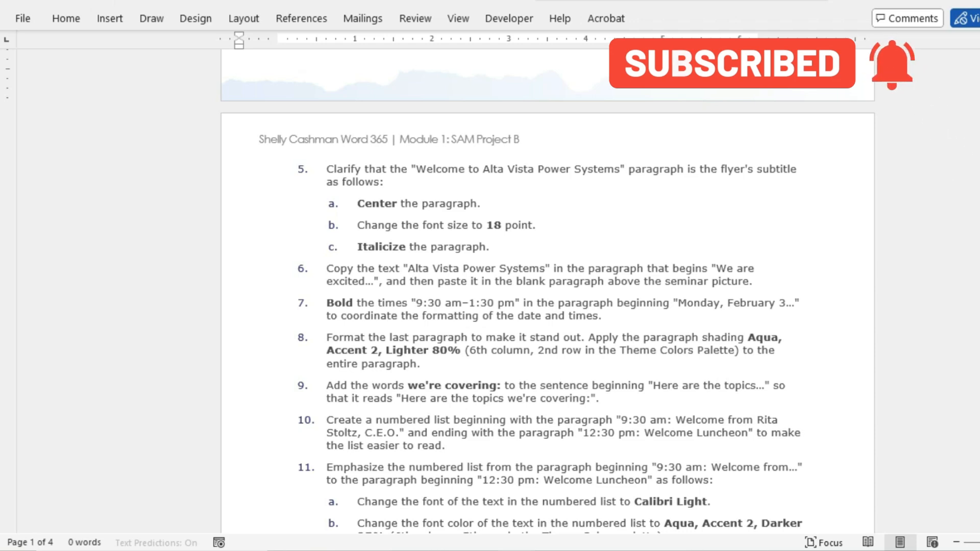
pyautogui.click(587, 480)
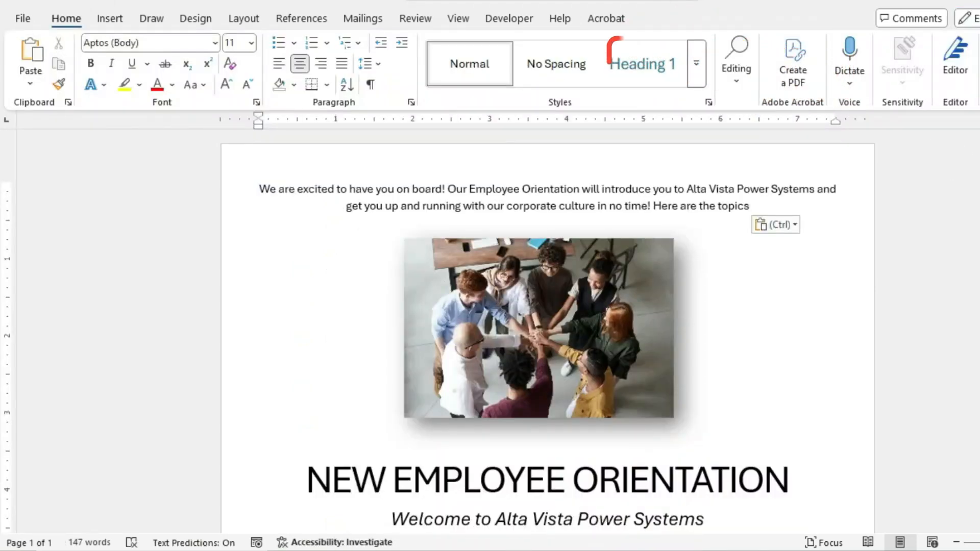
pyautogui.scroll(-5, 548, 332)
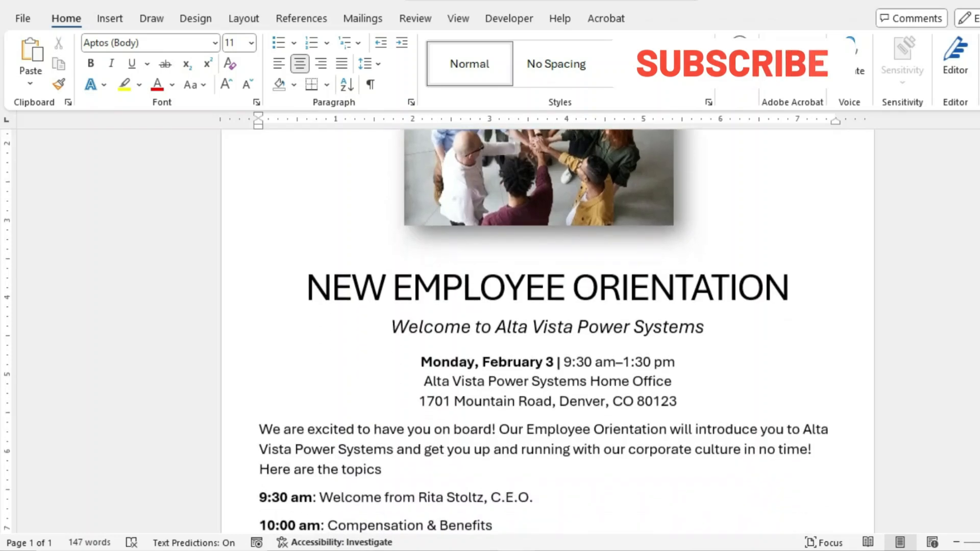
pyautogui.scroll(-1, 548, 331)
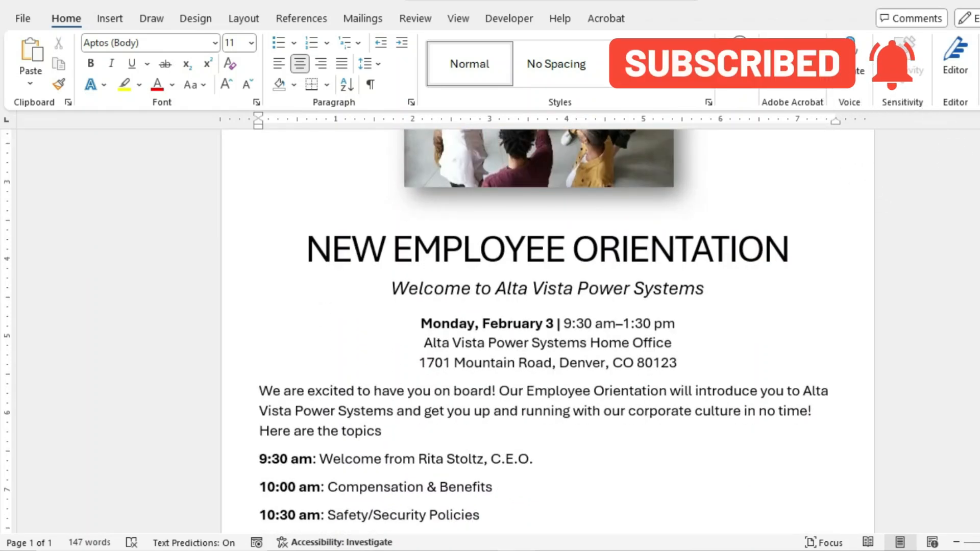
pyautogui.scroll(-1, 547, 332)
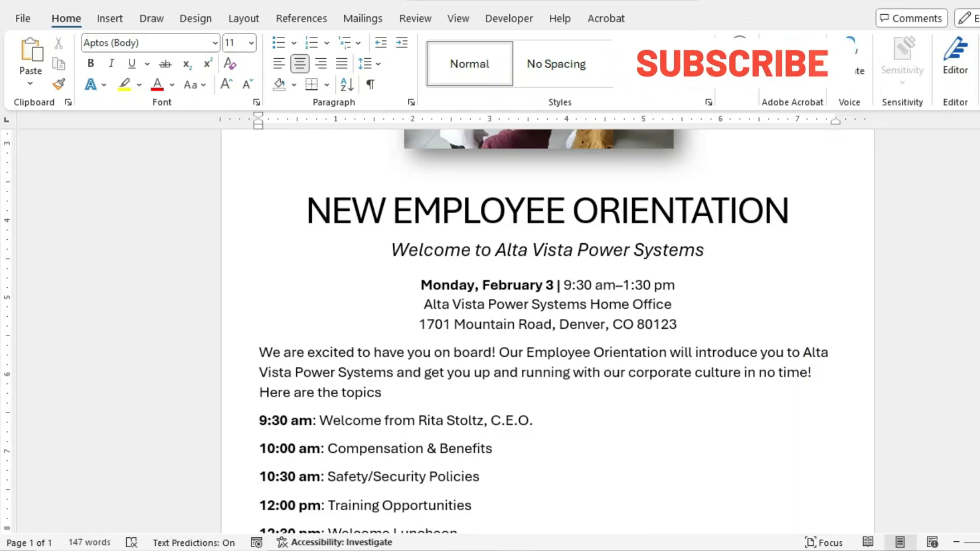
pyautogui.moveTo(516, 550)
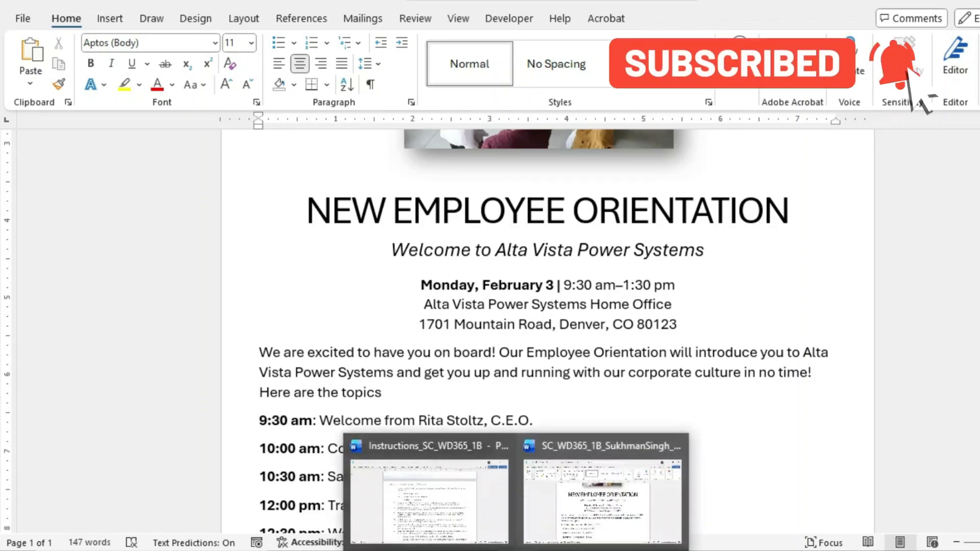
pyautogui.moveTo(428, 490)
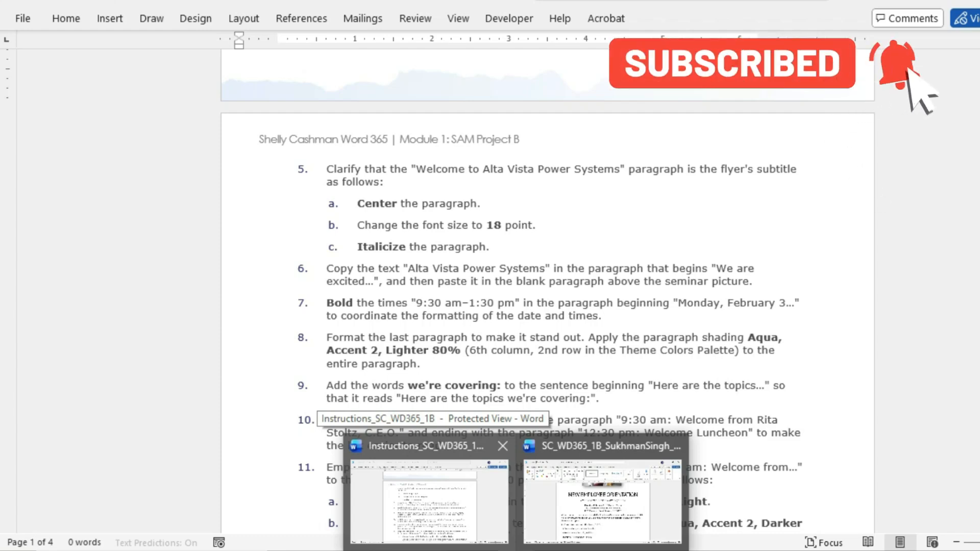
pyautogui.click(602, 500)
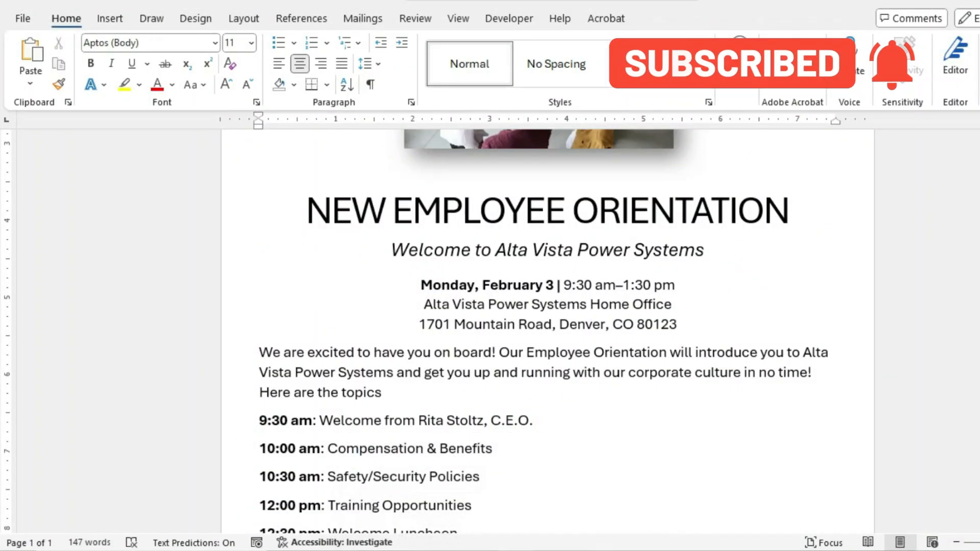
pyautogui.moveTo(564, 285); pyautogui.dragTo(652, 286)
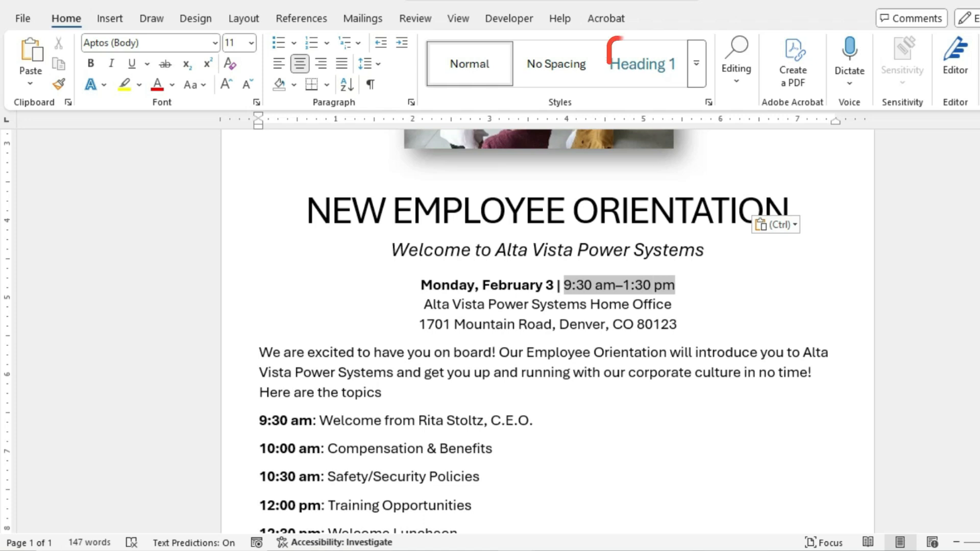
pyautogui.hotkey('ctrl', 'b')
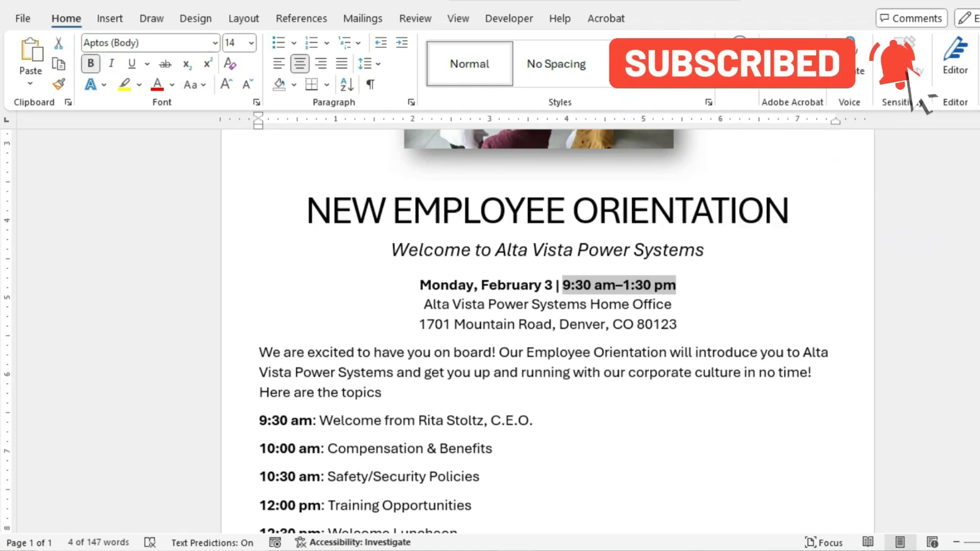
# Step: Go back to the instructions document to read the step that follows bolding the times
pyautogui.click(516, 550)
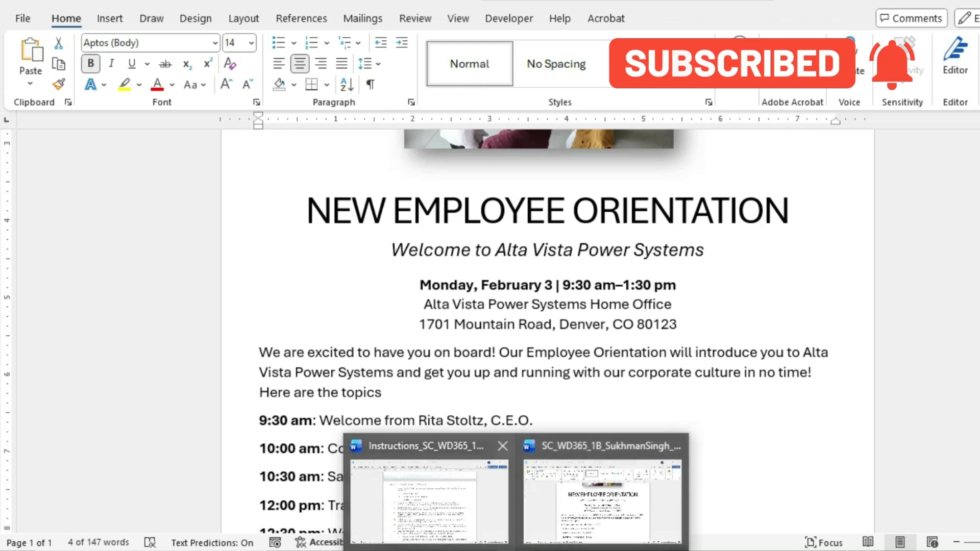